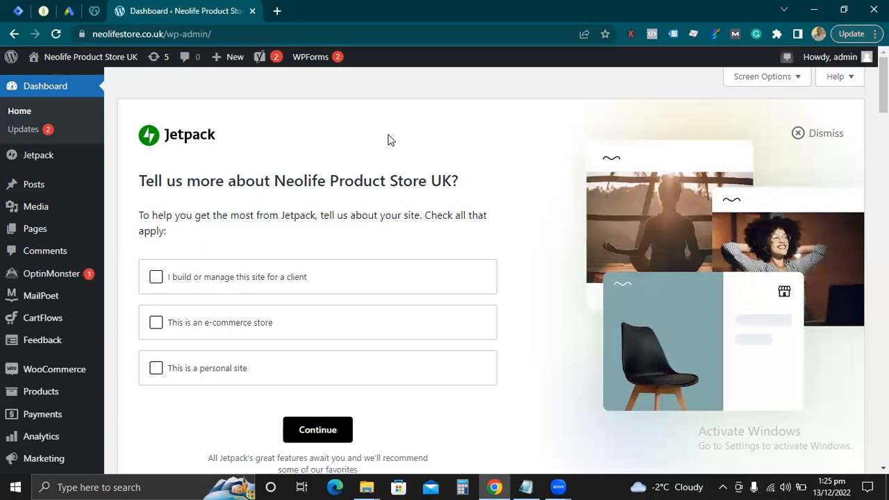
Search the web for "google tag manager" in a new browser tab
left_click(279, 12)
type("google taga")
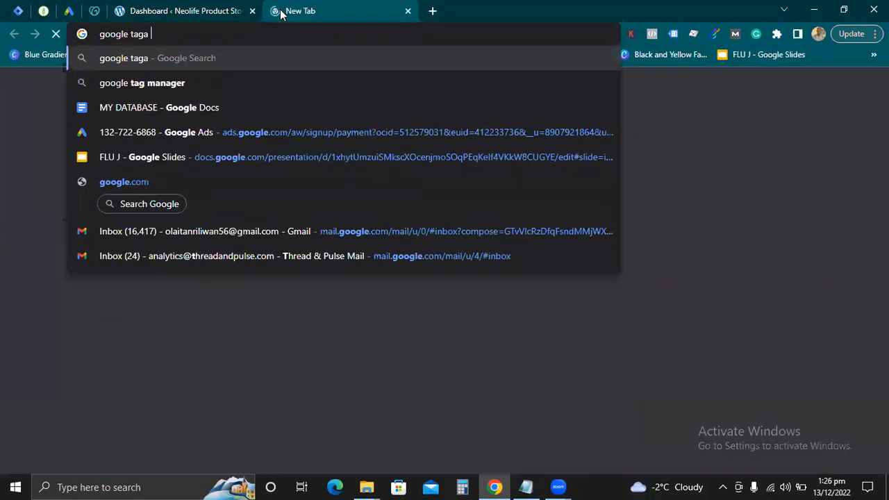
key("BackSpace")
key("BackSpace")
type("manager")
key("Return")
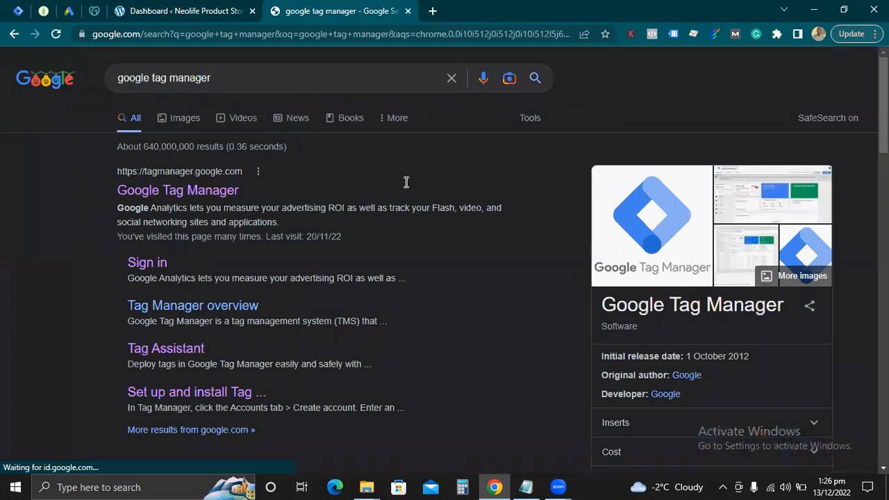
Look through the search results and expand the answer to "What is Google Tag Manager?"
scroll(444, 264, "down", 2)
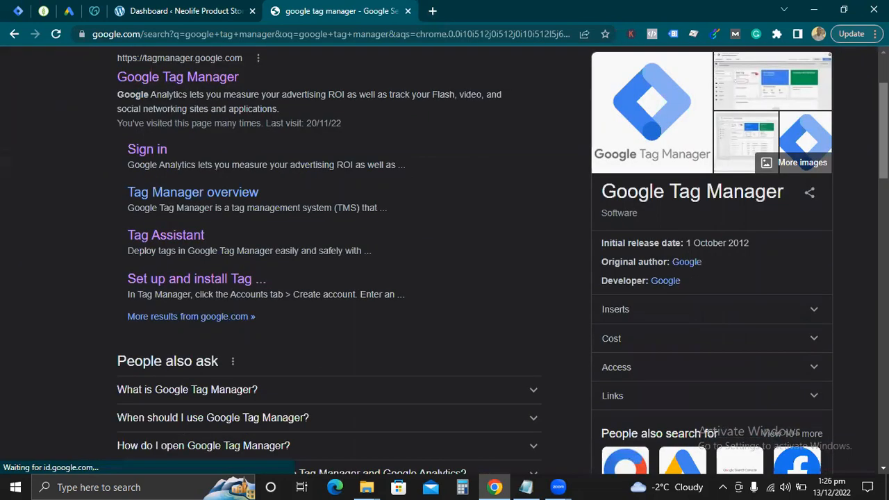
scroll(445, 264, "down", 5)
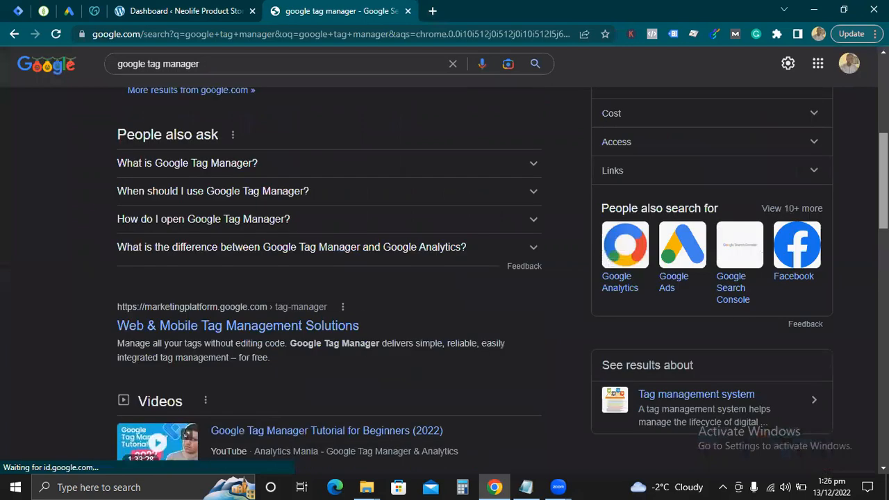
scroll(444, 278, "up", 3)
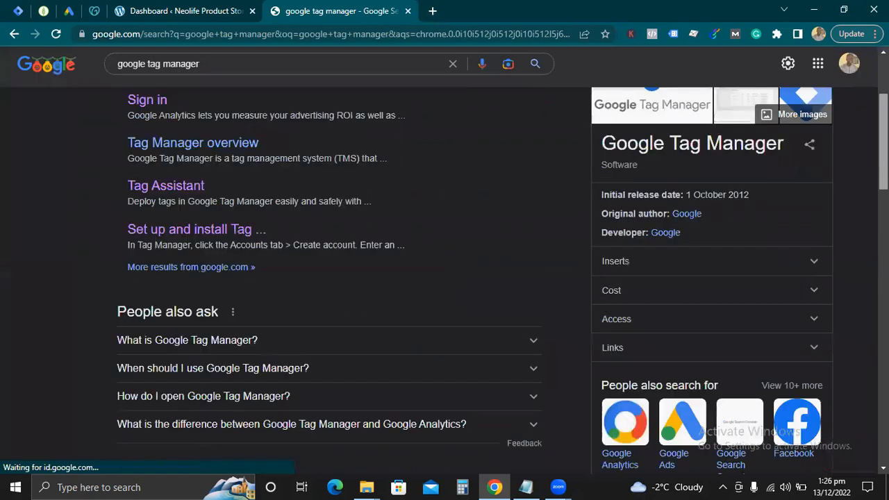
scroll(533, 372, "up", 1)
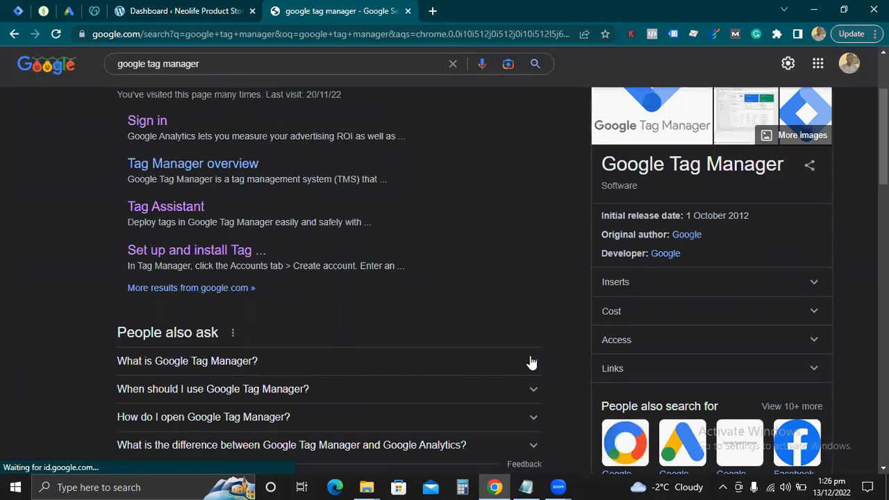
left_click(531, 363)
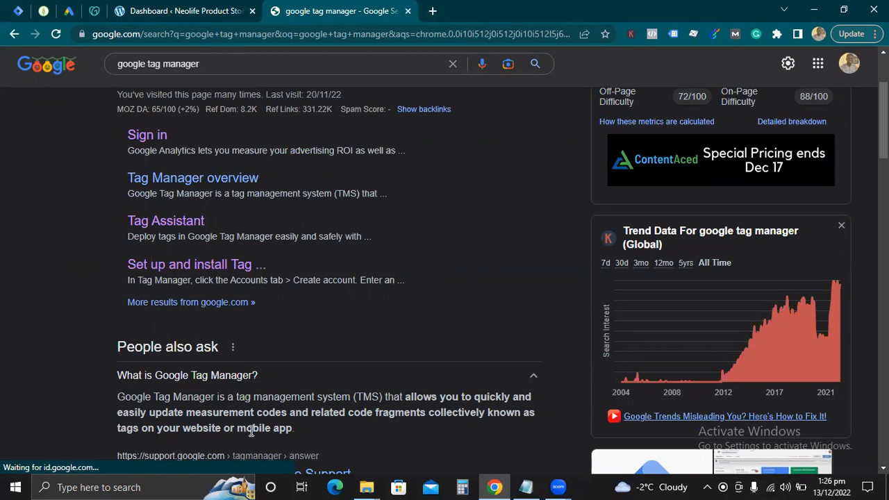
Open the "Tag Manager overview" Google Support article from the search results and read through it
scroll(228, 320, "up", 2)
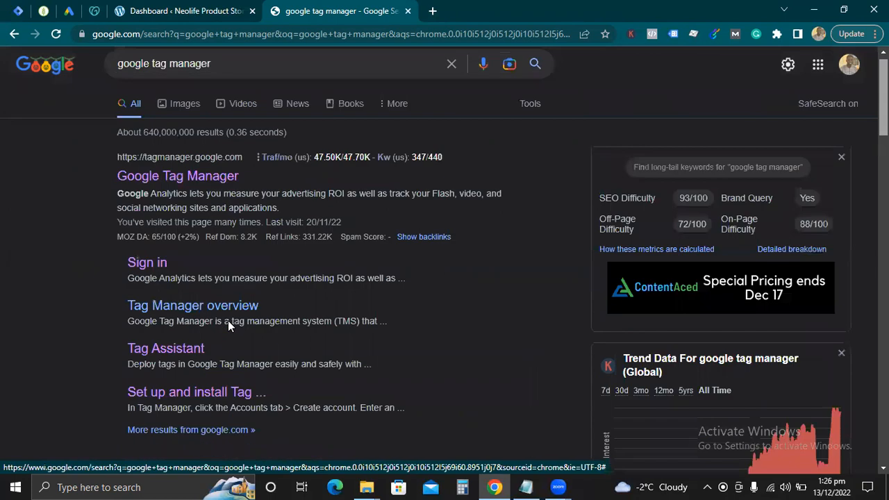
scroll(228, 320, "down", 1)
scroll(228, 320, "down", 8)
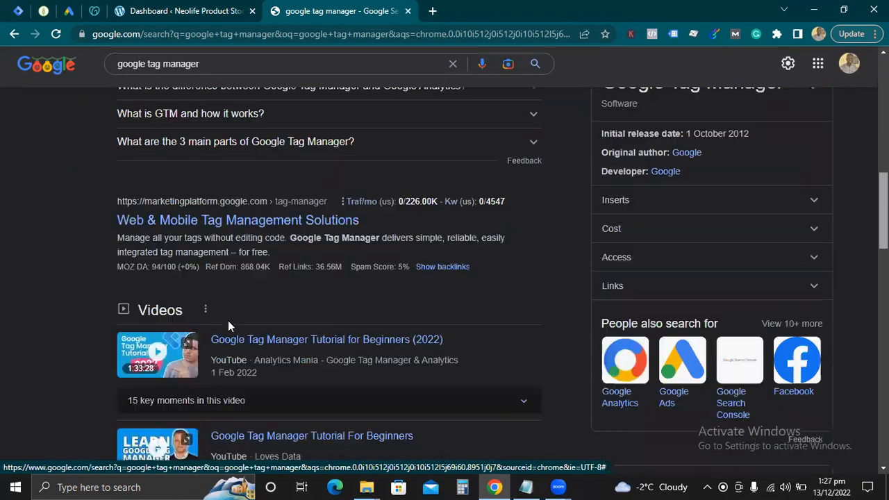
scroll(228, 320, "up", 2)
scroll(228, 320, "up", 2)
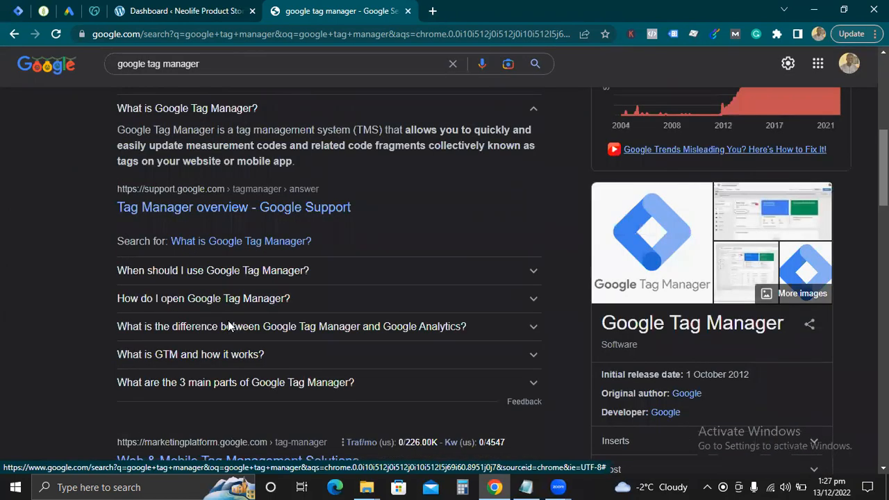
scroll(227, 320, "up", 2)
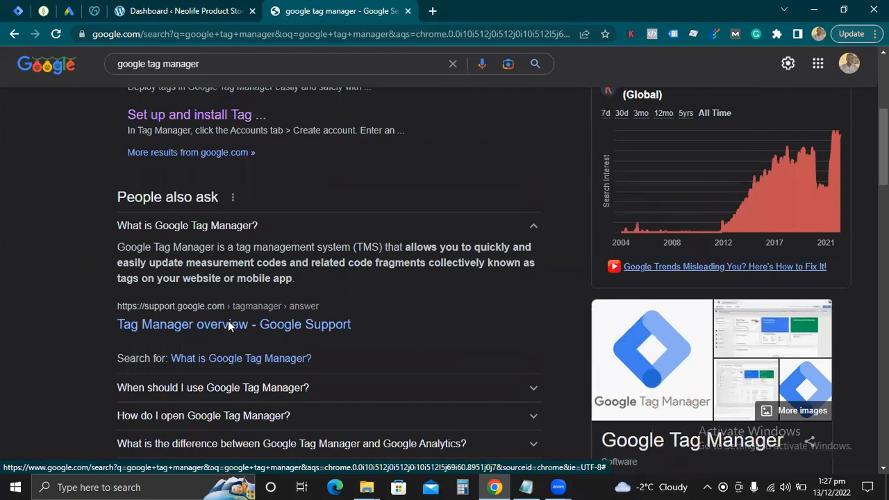
left_click(228, 324)
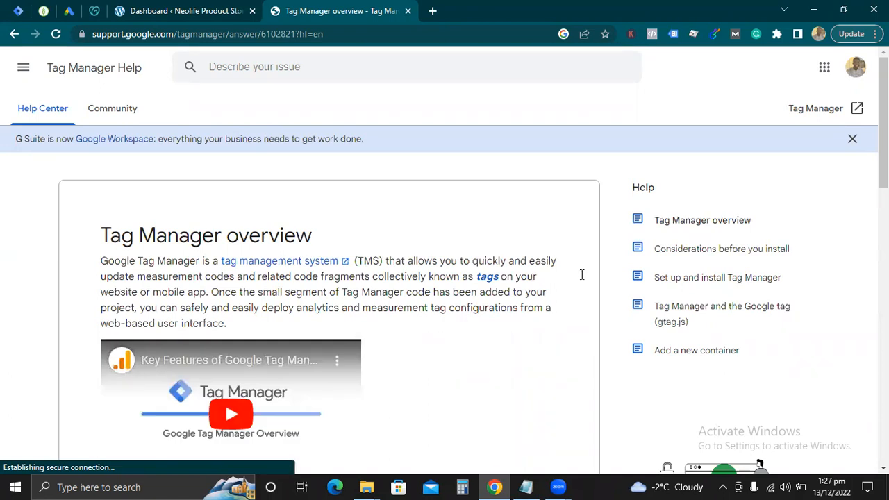
scroll(444, 278, "down", 5)
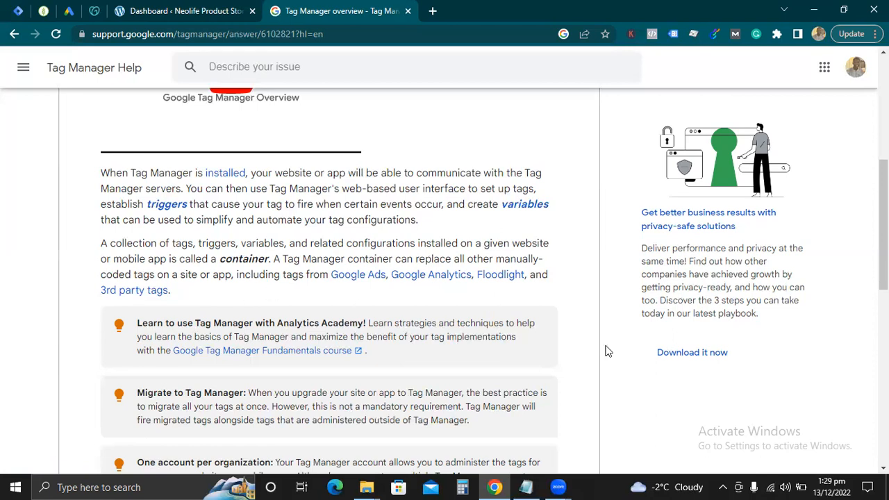
left_click_drag(883, 225, 884, 125)
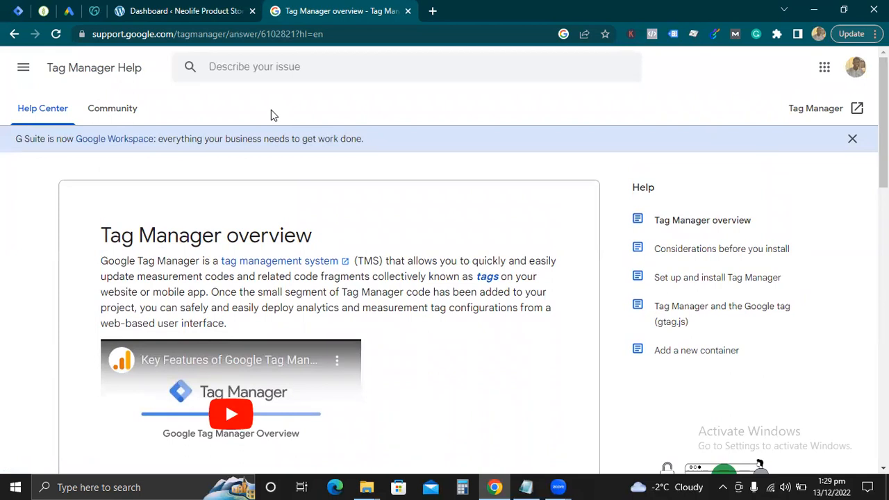
Switch to Google Tag Manager and view the list of tags in the existing Neolife Lifestyle container
left_click(192, 19)
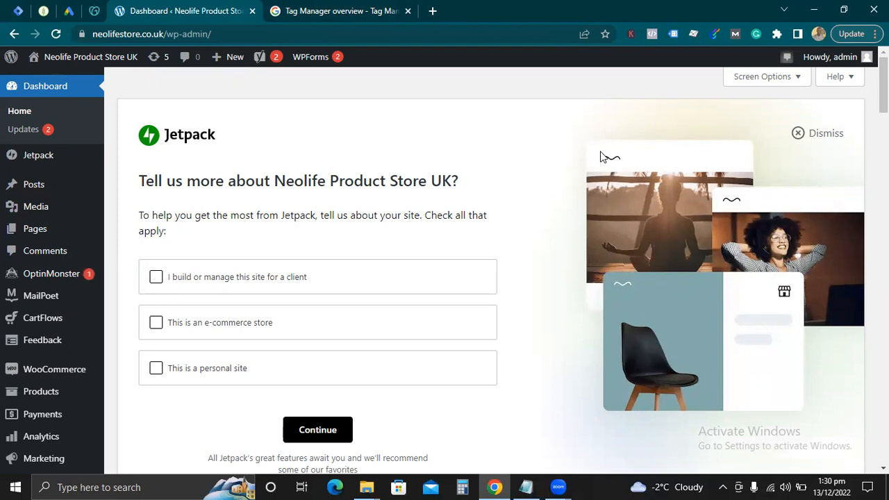
left_click(16, 11)
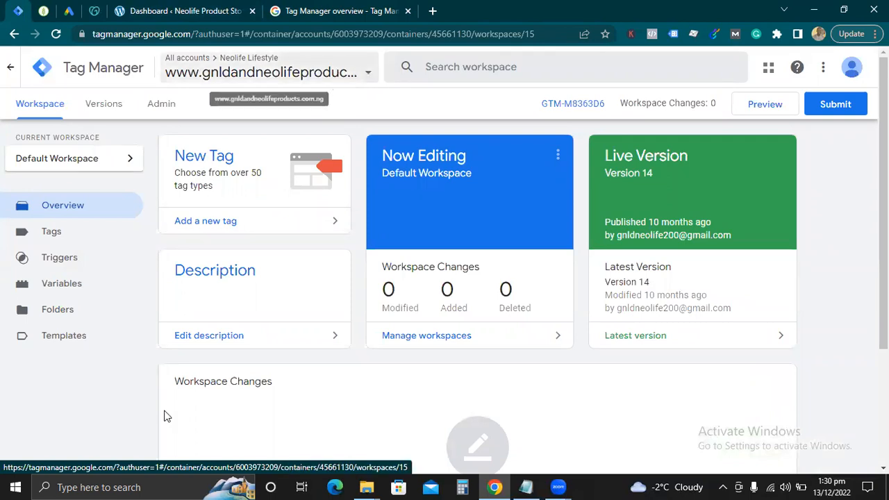
left_click(55, 239)
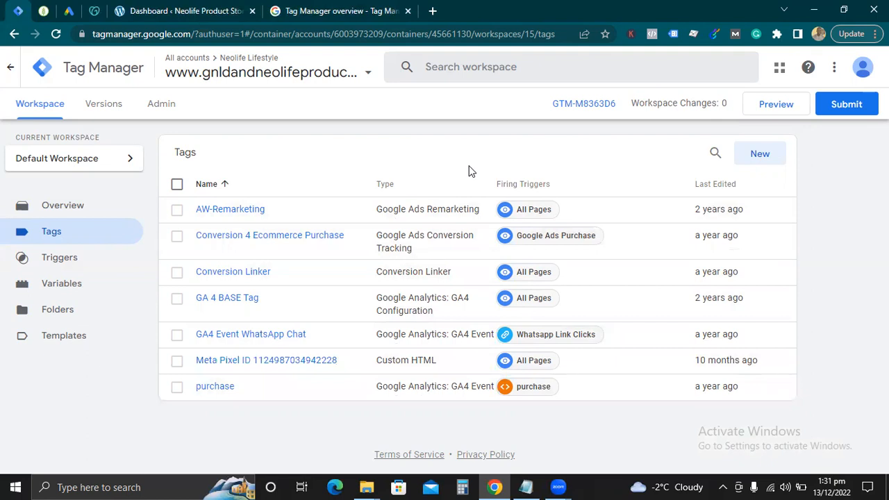
Go to the Tag Manager accounts page and start creating a new account
left_click(333, 78)
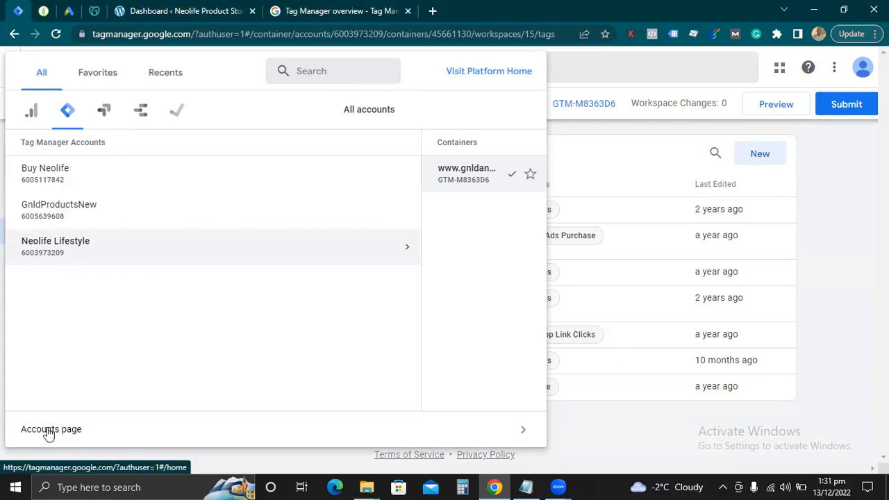
left_click(348, 11)
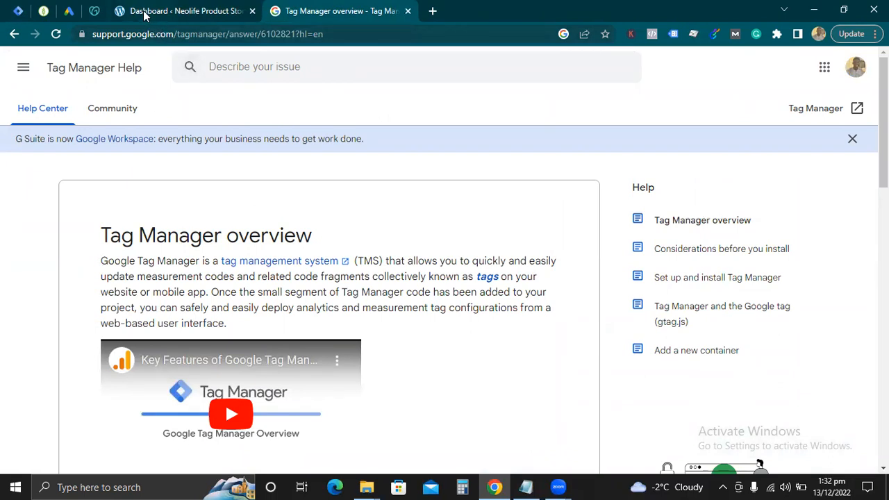
left_click(14, 33)
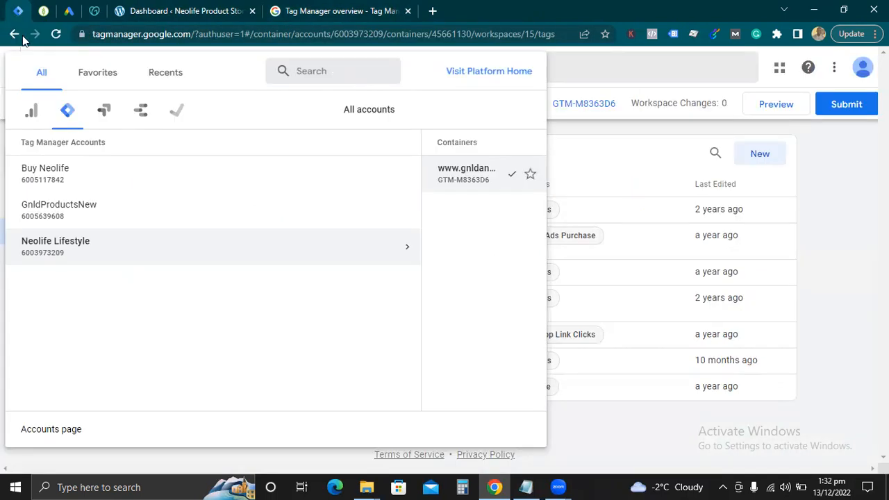
left_click(60, 432)
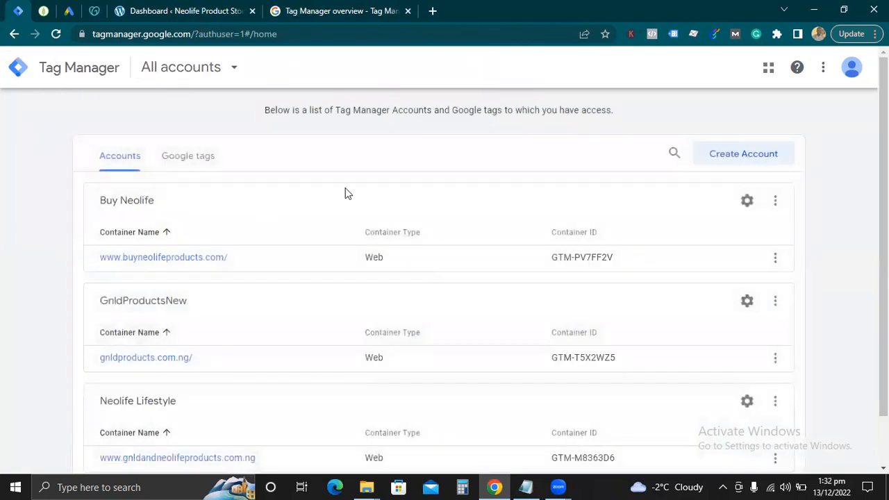
mouse_move(883, 236)
left_mouse_down()
mouse_move(884, 285)
mouse_move(884, 235)
left_mouse_up()
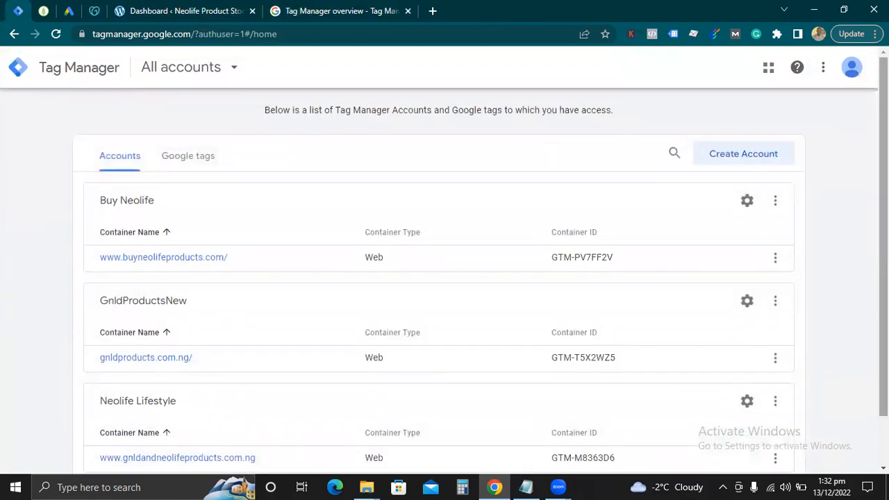
left_click(741, 159)
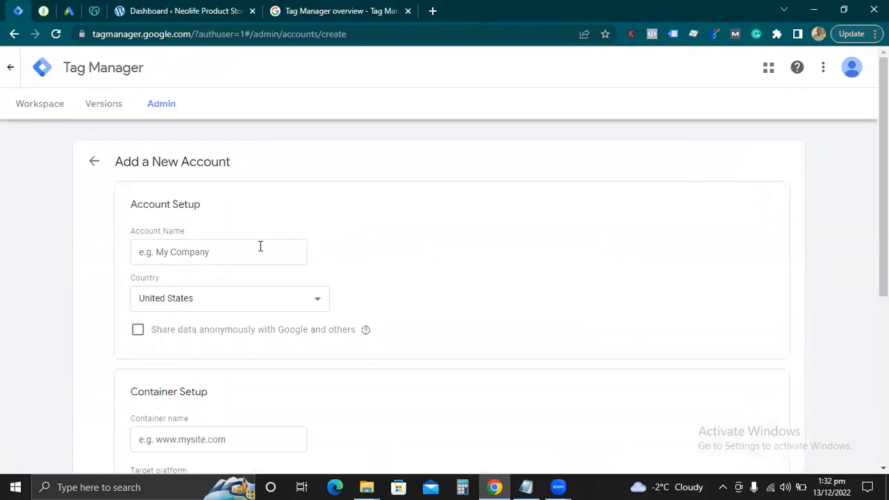
Name the new account Neolife Store and set its country to United Kingdom
left_click(261, 246)
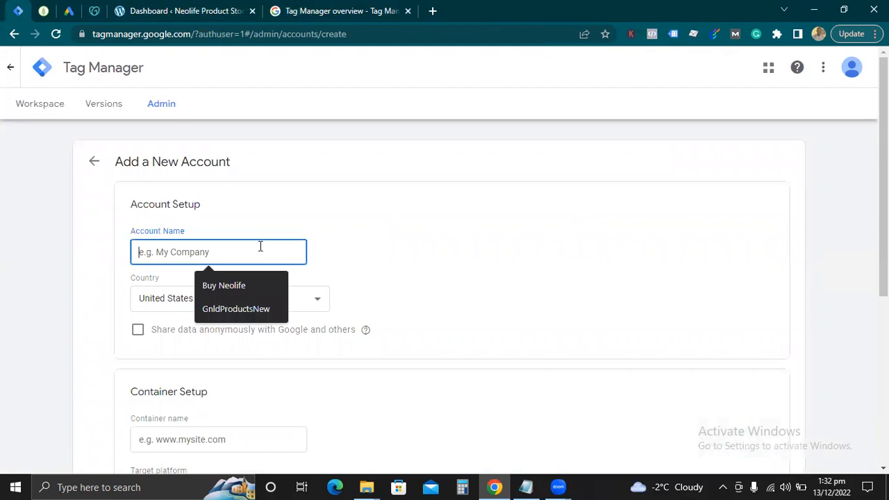
type("Neolife")
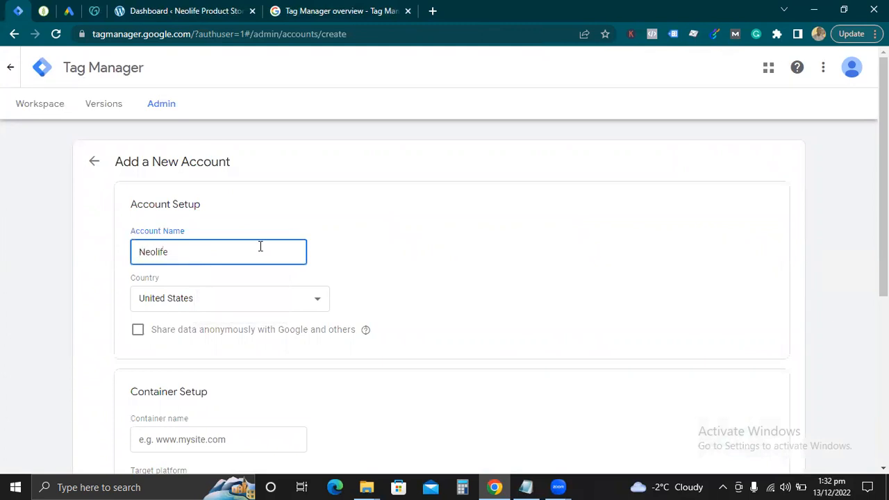
type("S")
key("BackSpace")
type("Store")
left_click(316, 308)
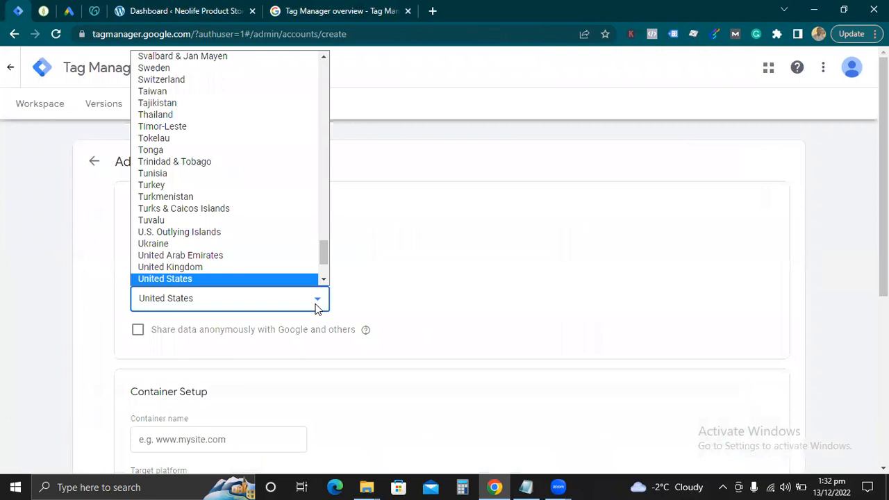
left_click(275, 267)
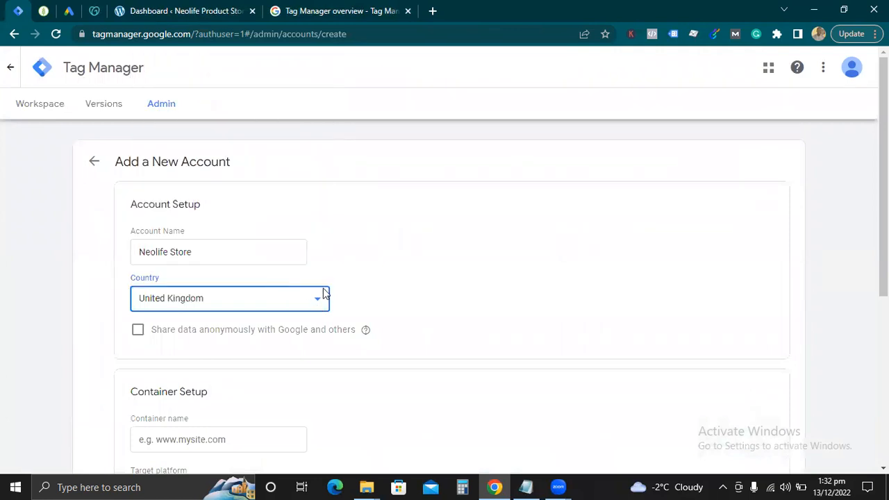
scroll(444, 260, "down", 3)
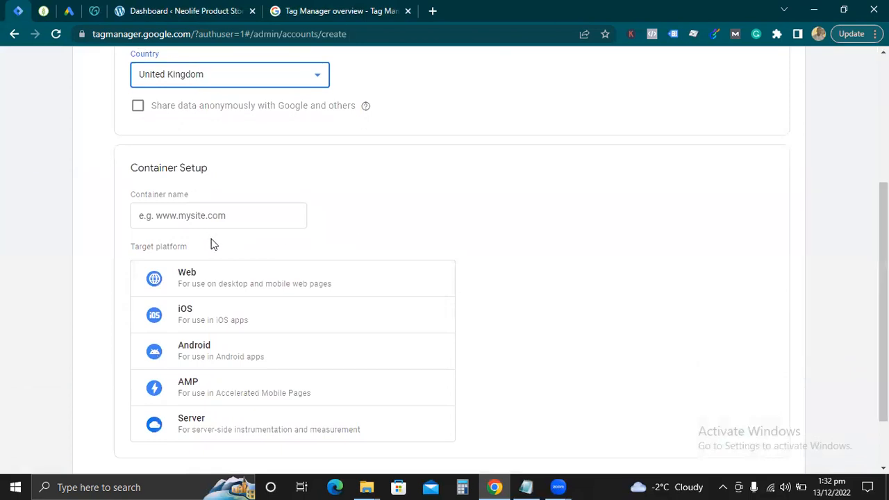
left_click(193, 10)
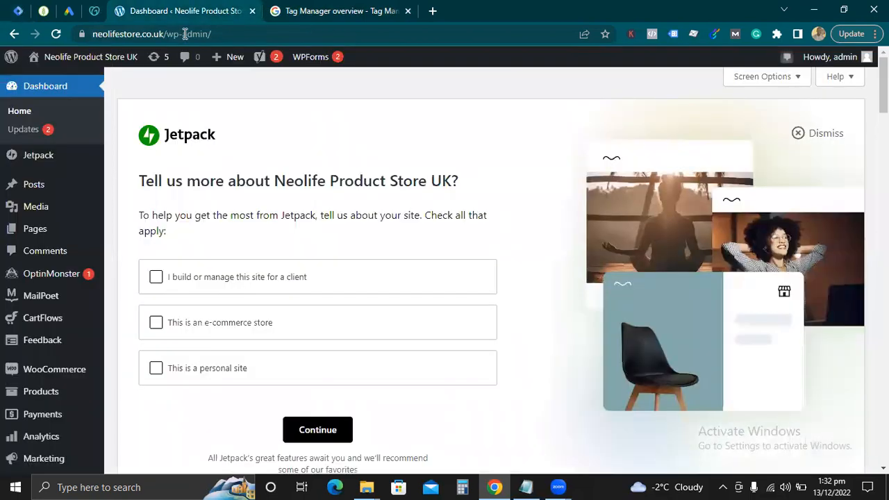
left_click_drag(196, 34, 76, 34)
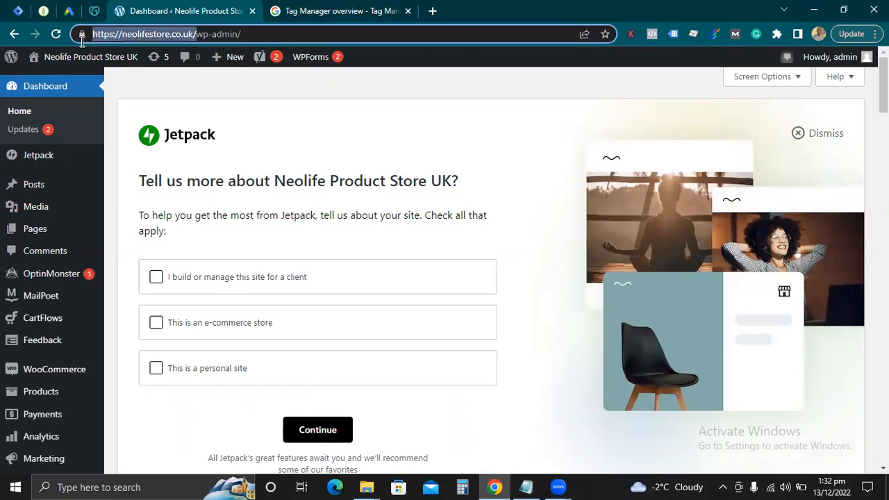
key("ctrl+Tab")
left_click(214, 214)
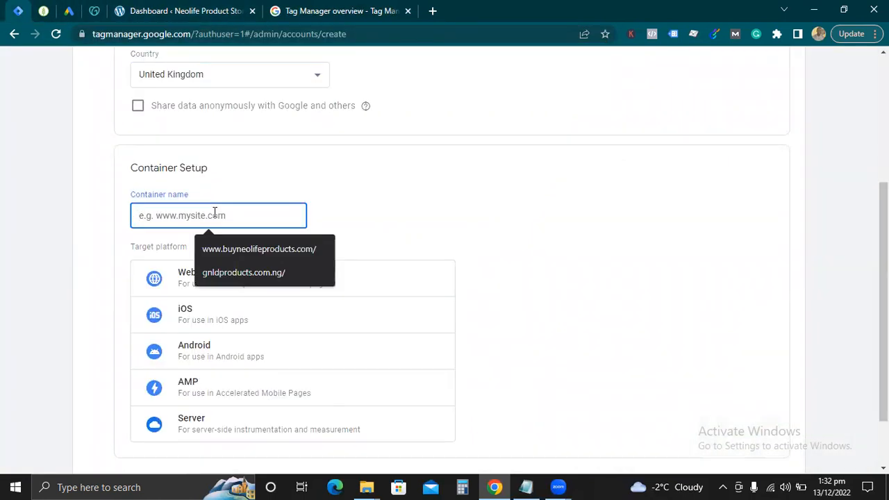
type("https://neolifestore.co.uk/")
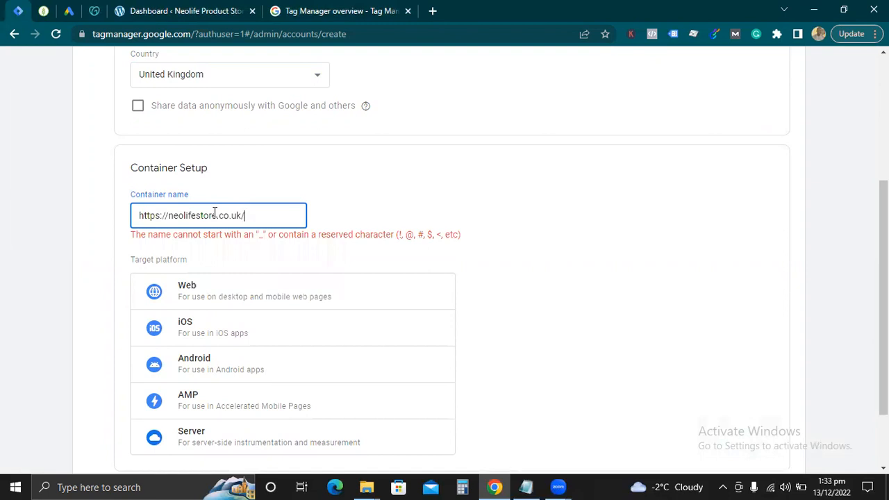
left_click(168, 215)
key("BackSpace")
key("BackSpace")
key("BackSpace")
key("BackSpace")
key("BackSpace")
key("BackSpace")
key("BackSpace")
key("BackSpace")
type("www.")
key("BackSpace")
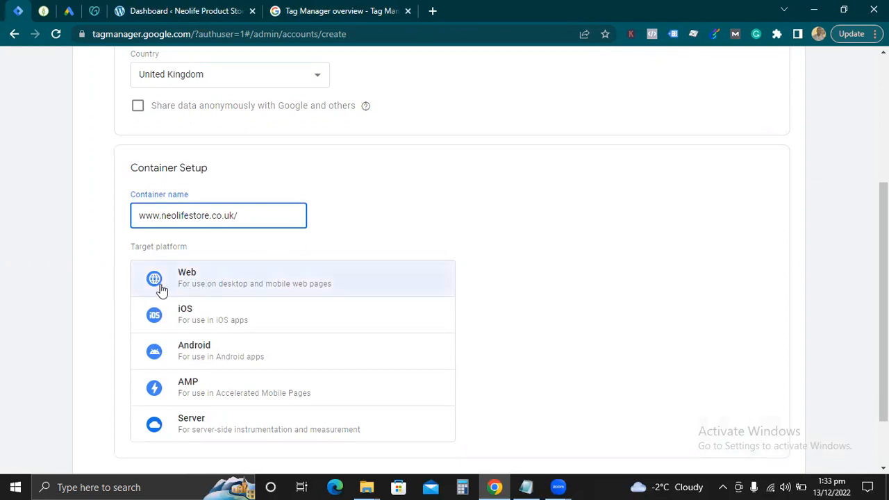
left_click(602, 262)
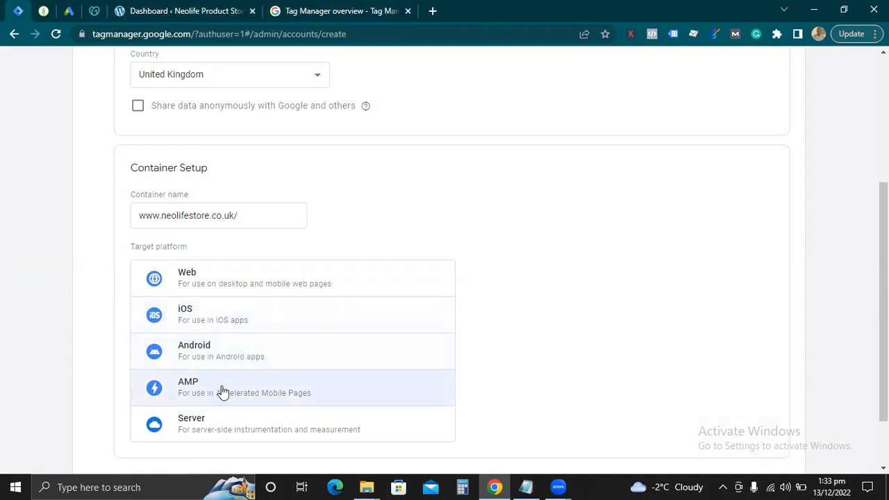
left_click(205, 422)
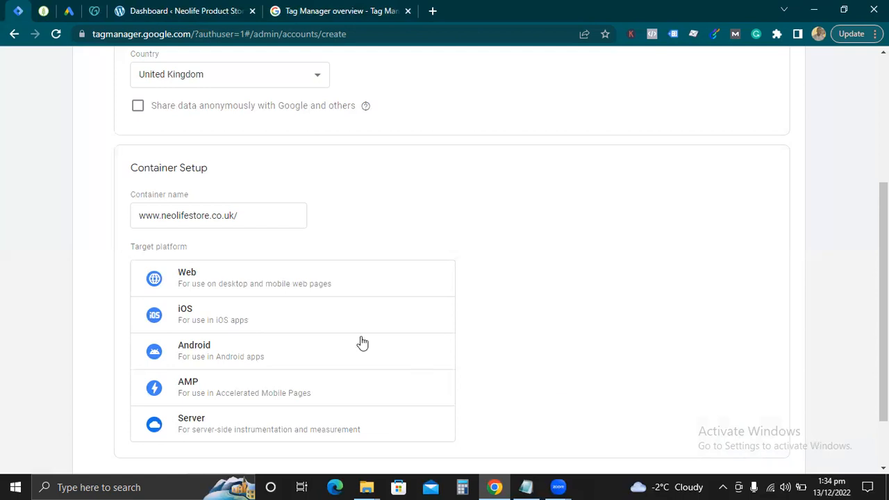
Select Web as the target platform and try to create the account, accepting the GDPR data processing terms and the service agreement
left_click(302, 278)
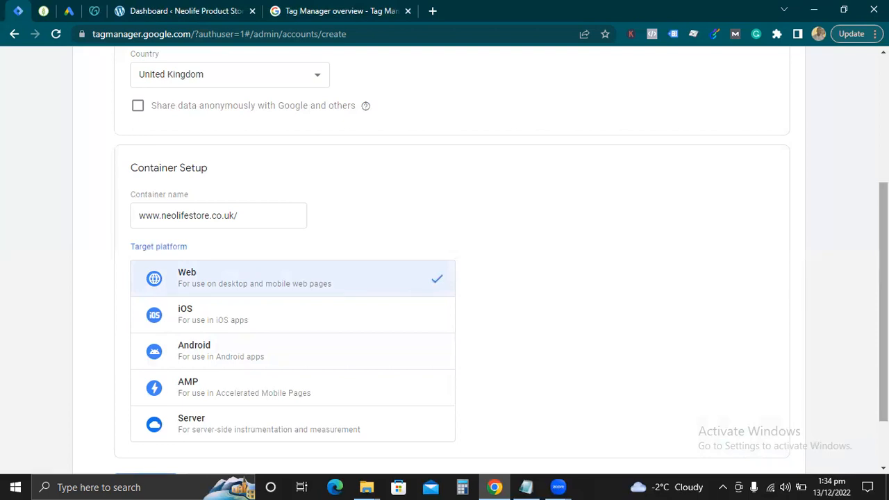
scroll(602, 385, "down", 2)
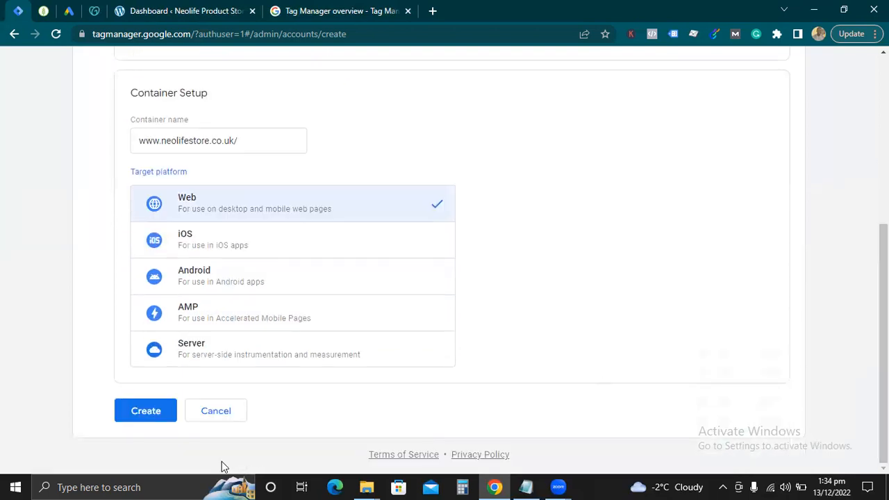
left_click(143, 415)
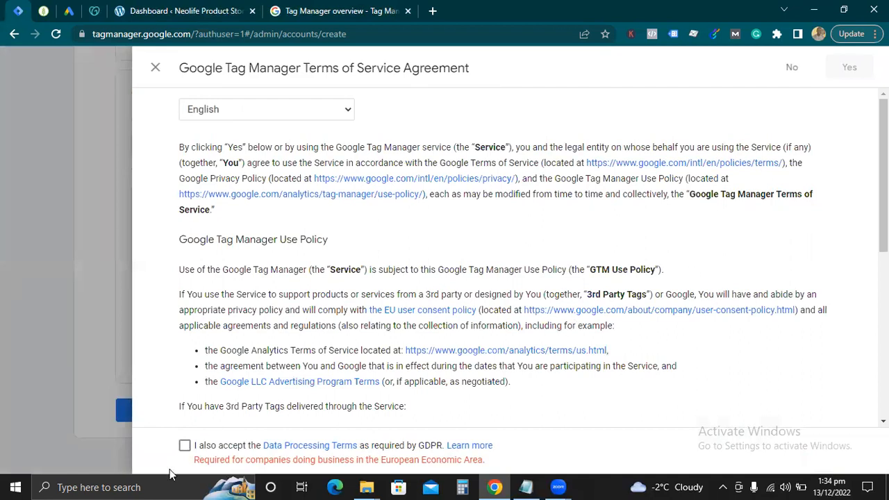
left_click(184, 446)
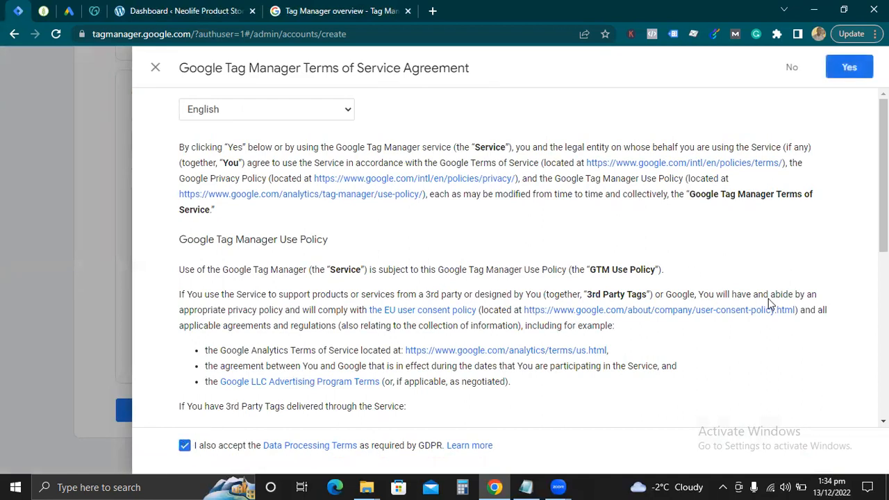
left_click(849, 67)
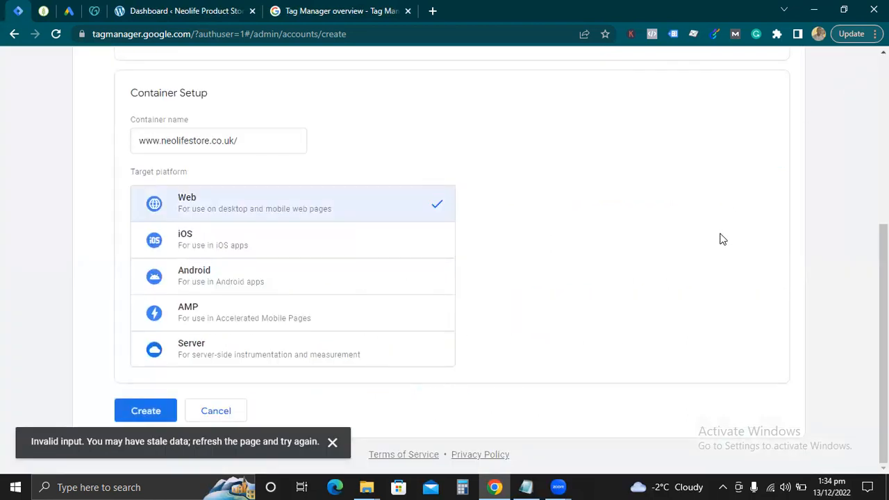
Review the account and container details and try again to create the account, agreeing to the Terms of Service
scroll(720, 238, "up", 4)
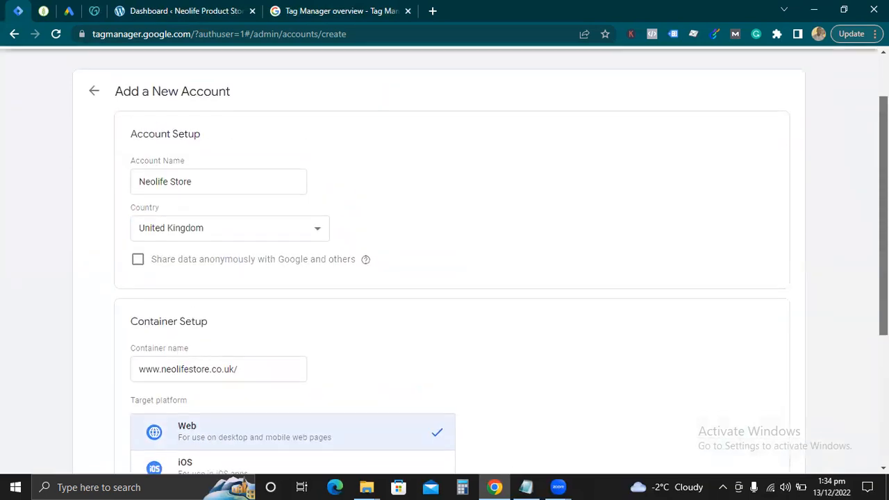
scroll(850, 278, "down", 4)
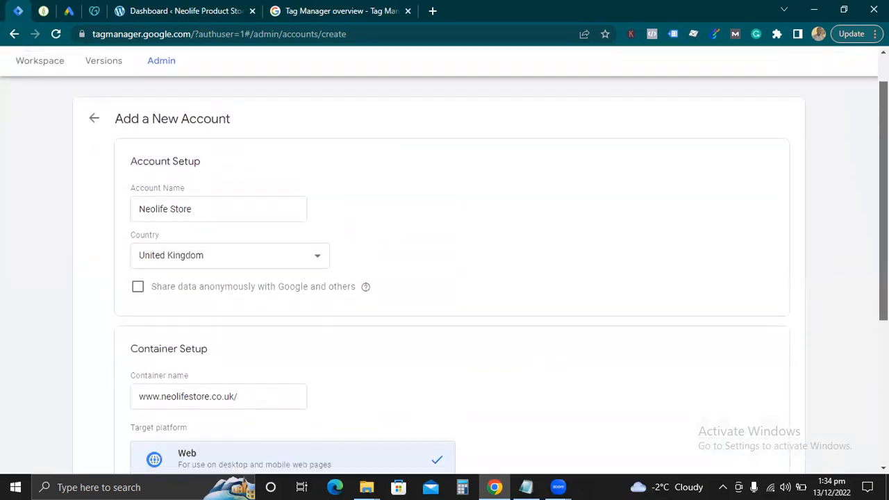
left_click(143, 416)
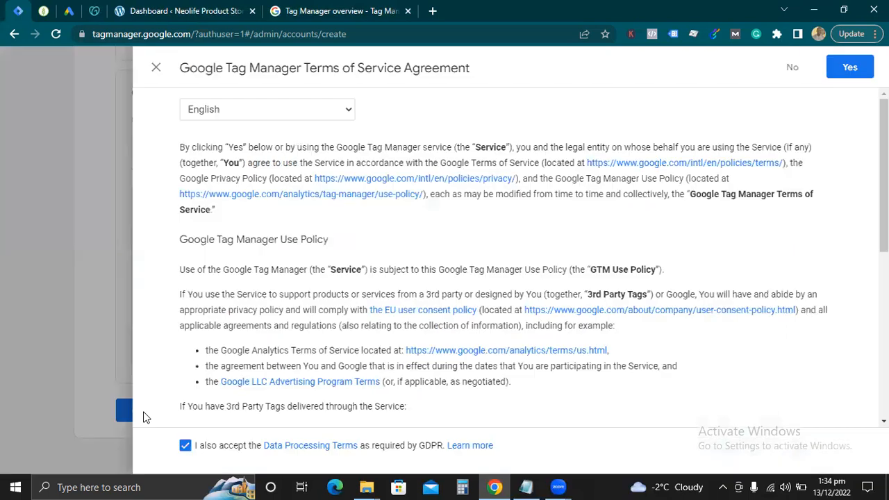
left_click(849, 67)
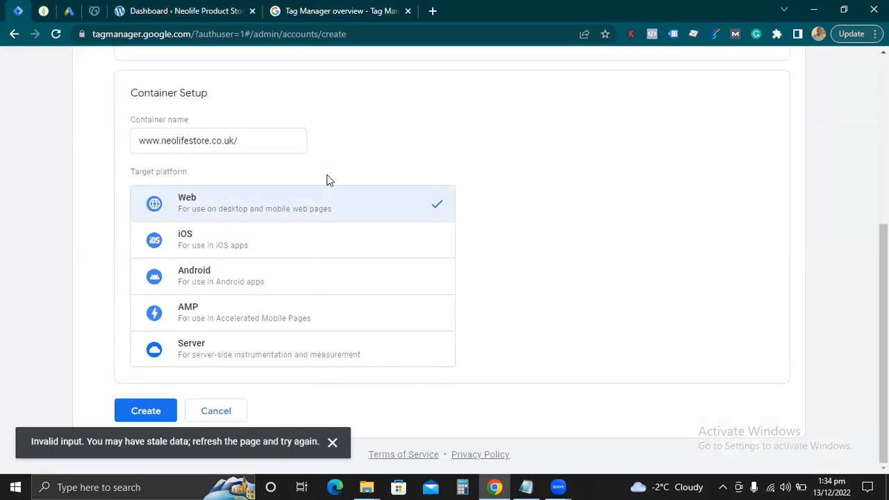
Remove the trailing slash from the container name
left_click(252, 140)
key("BackSpace")
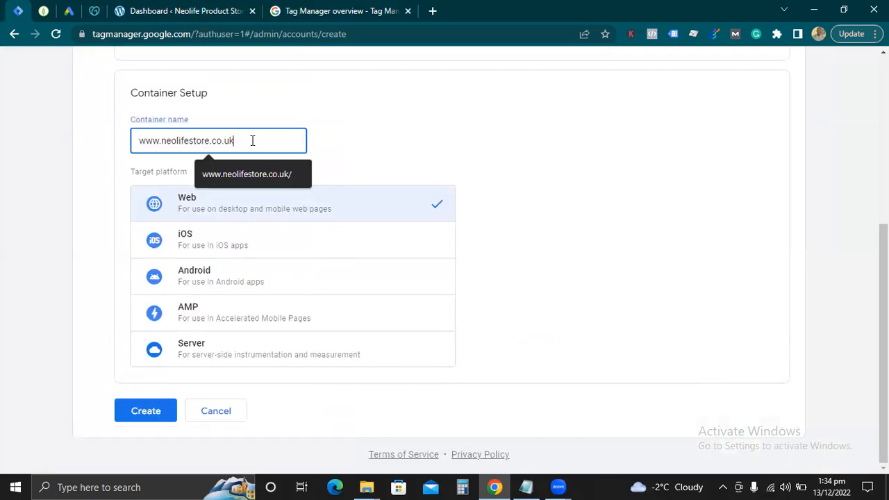
left_click(463, 137)
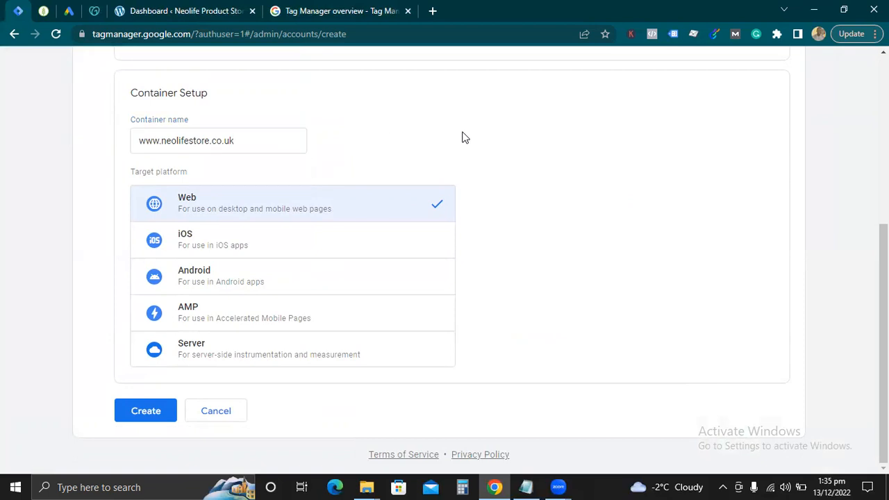
left_click(258, 141)
key("BackSpace")
key("ctrl+a")
key("BackSpace")
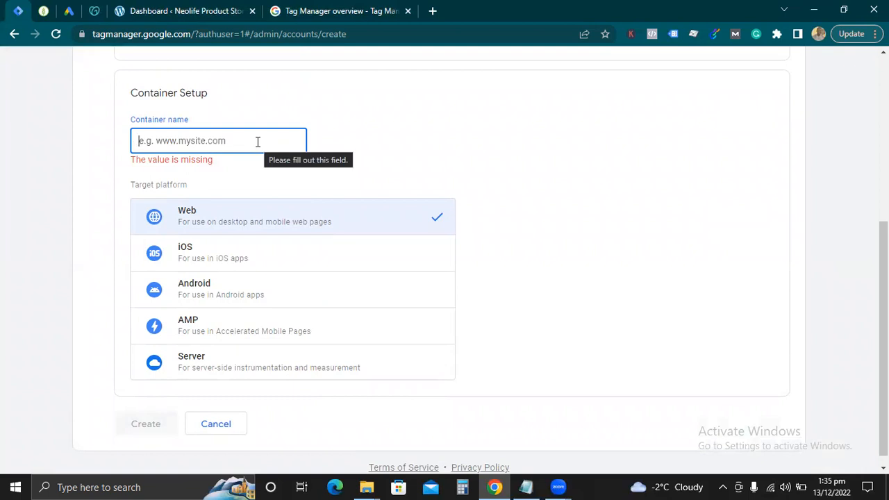
type("www")
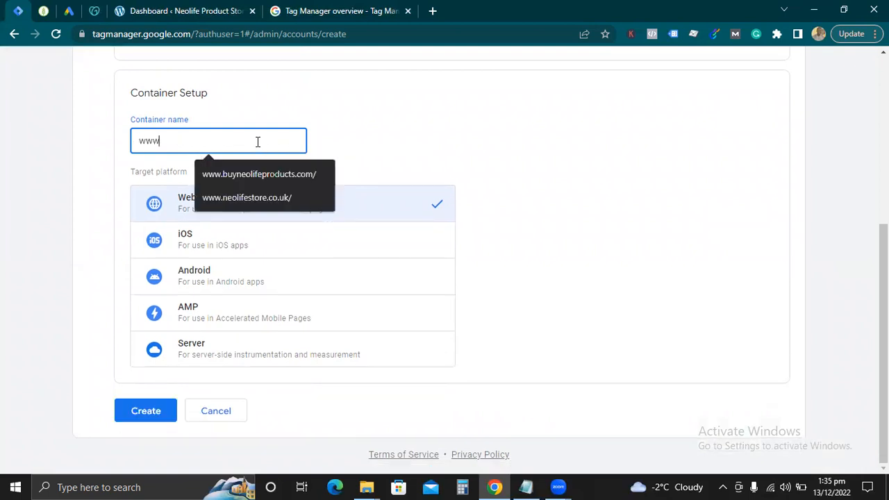
type("w")
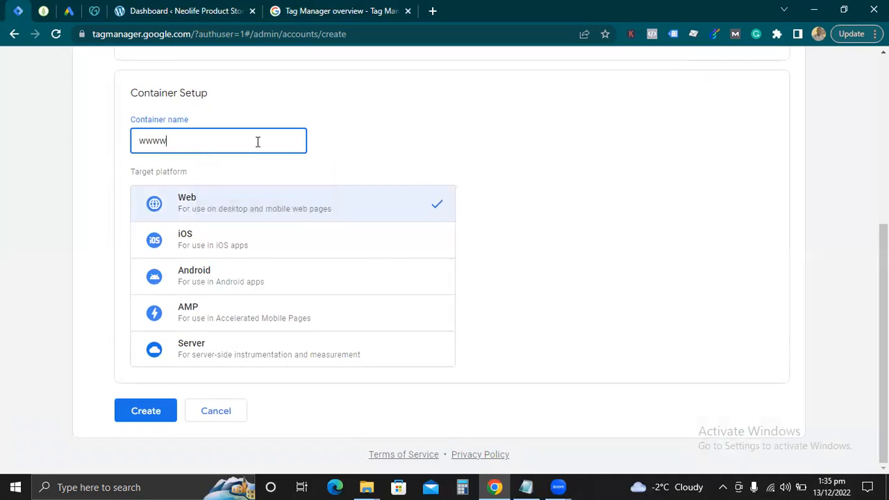
key("BackSpace")
type(".")
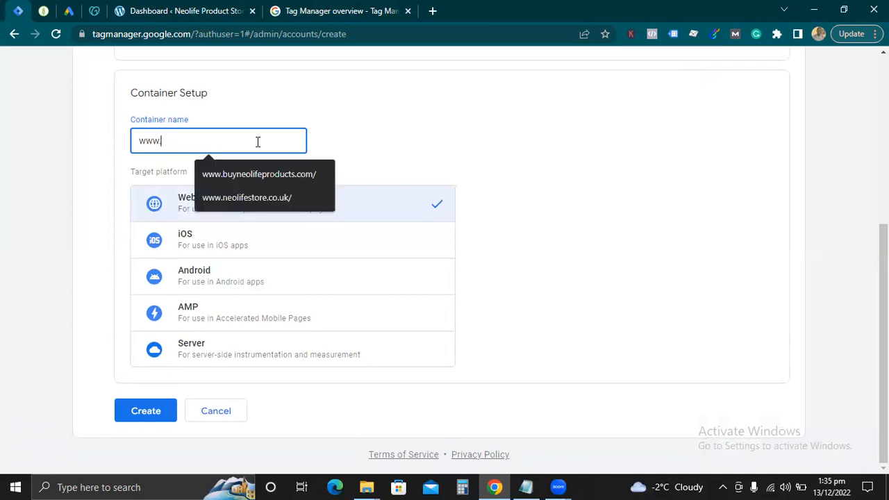
type("neo")
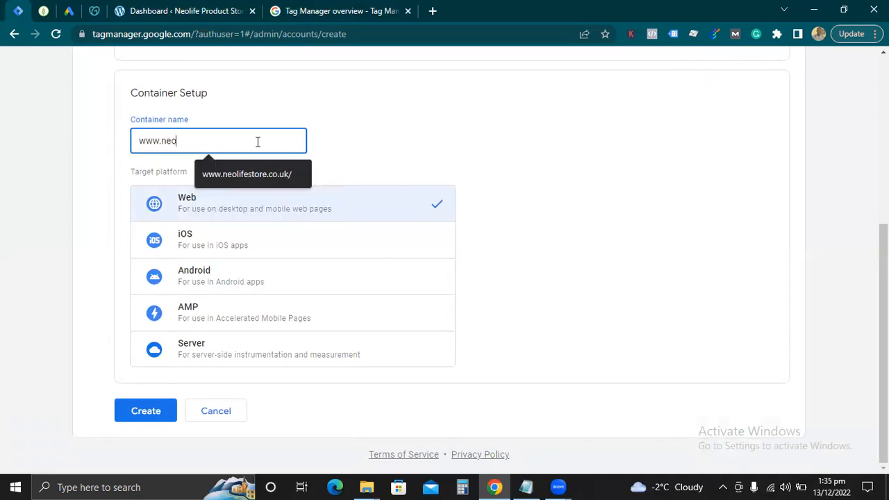
type("lifestore.co.uk")
left_click(435, 159)
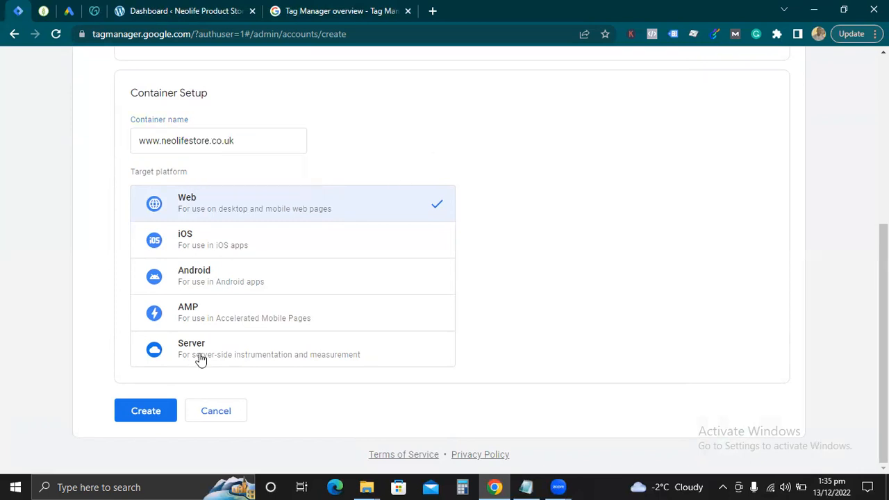
left_click(137, 413)
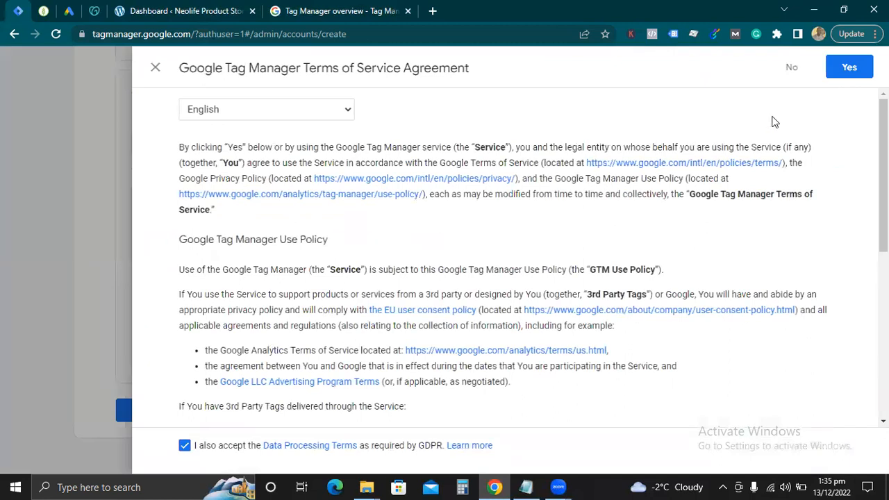
left_click(848, 68)
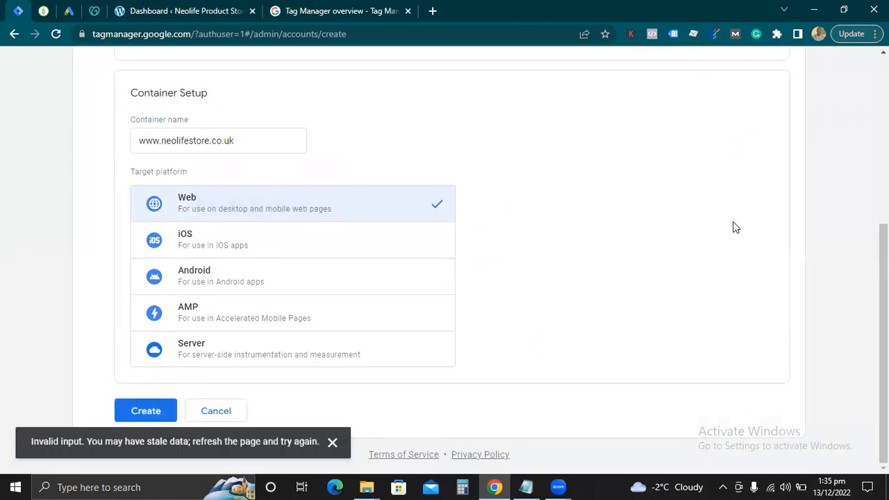
Reload the account creation page and name the new account Neolife Store
left_click(56, 34)
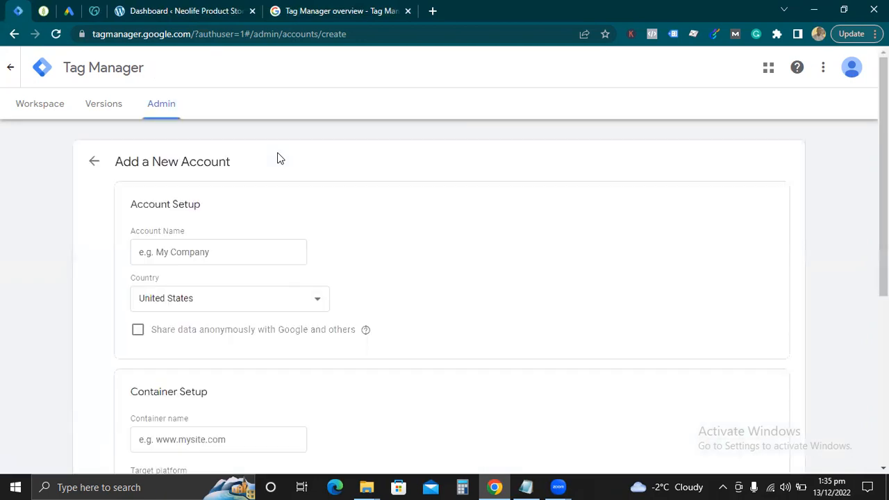
left_click(238, 252)
left_click(234, 332)
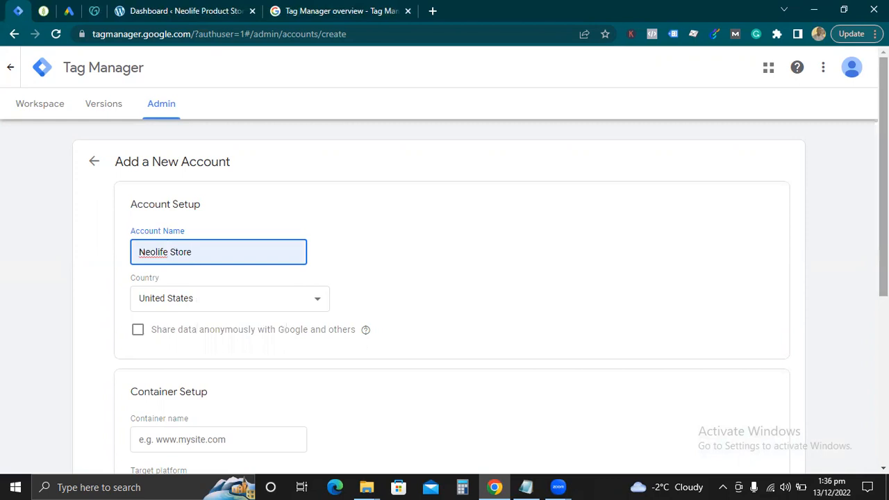
scroll(444, 264, "down", 4)
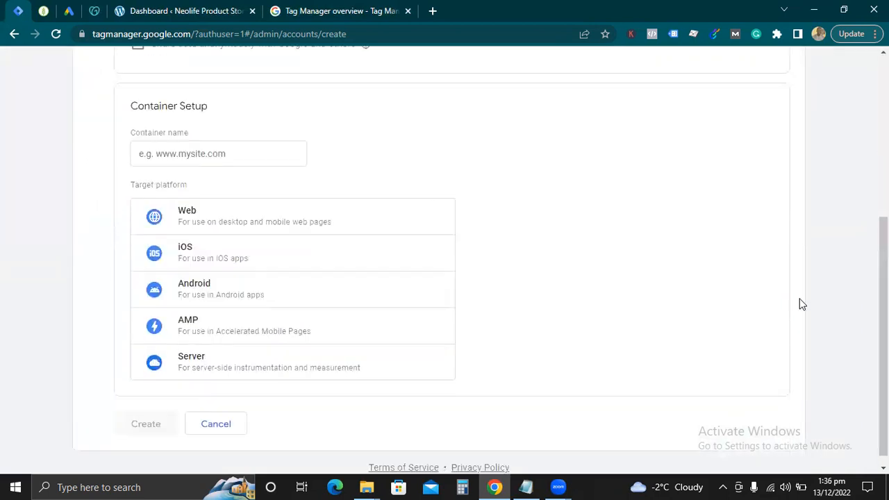
left_click(212, 155)
left_click(242, 236)
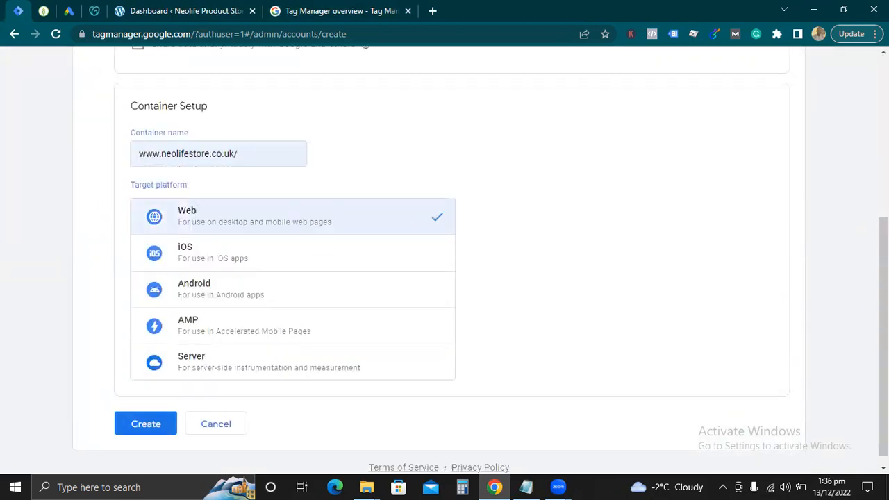
scroll(882, 333, "up", 4)
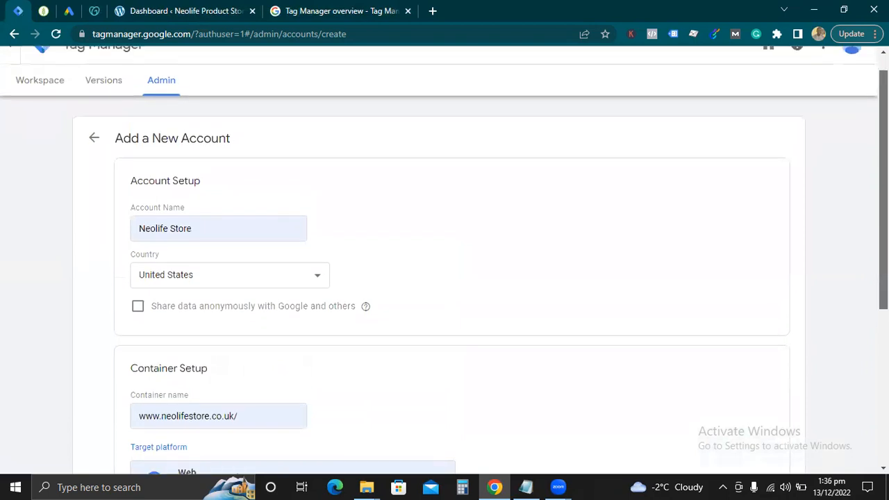
scroll(251, 326, "down", 4)
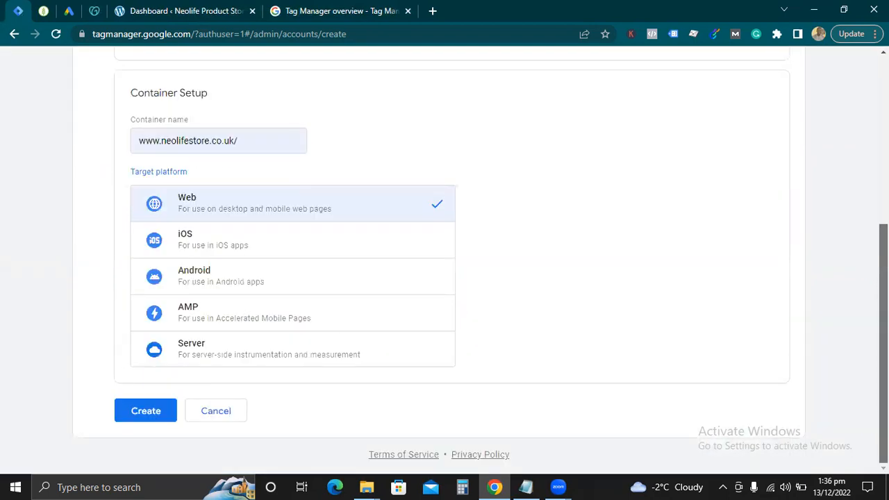
Create the account, accepting the GDPR data processing terms and the service agreement, and dismiss the installation instructions
left_click(149, 412)
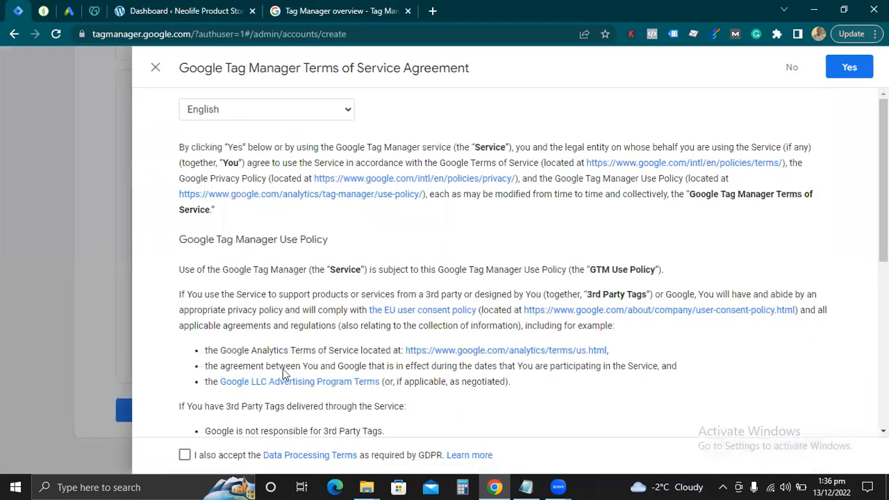
left_click(184, 455)
scroll(507, 264, "down", 5)
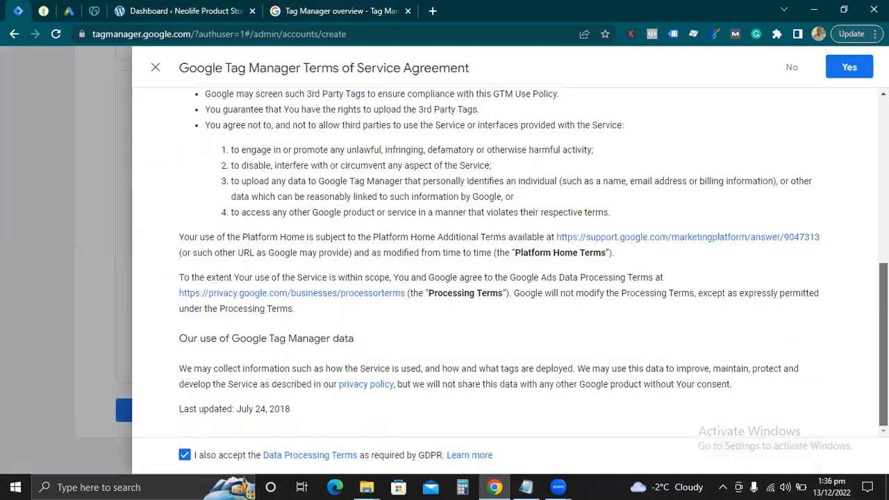
scroll(507, 264, "up", 10)
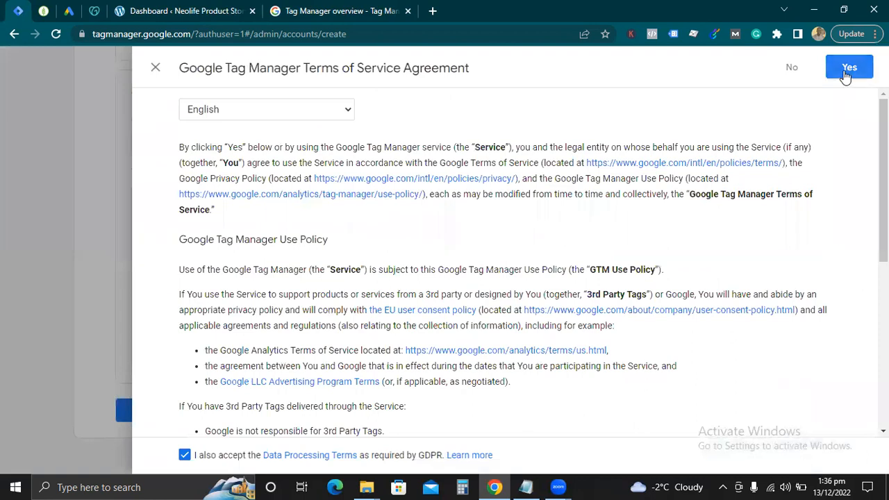
left_click(849, 67)
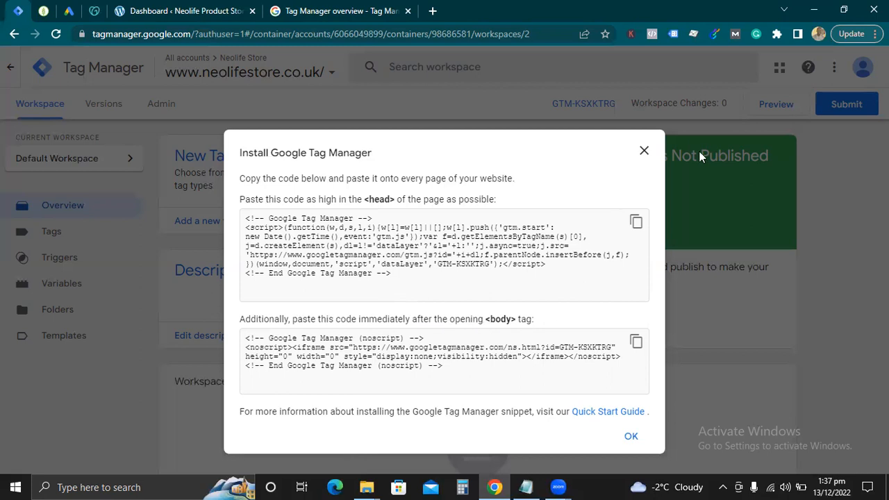
left_click(644, 151)
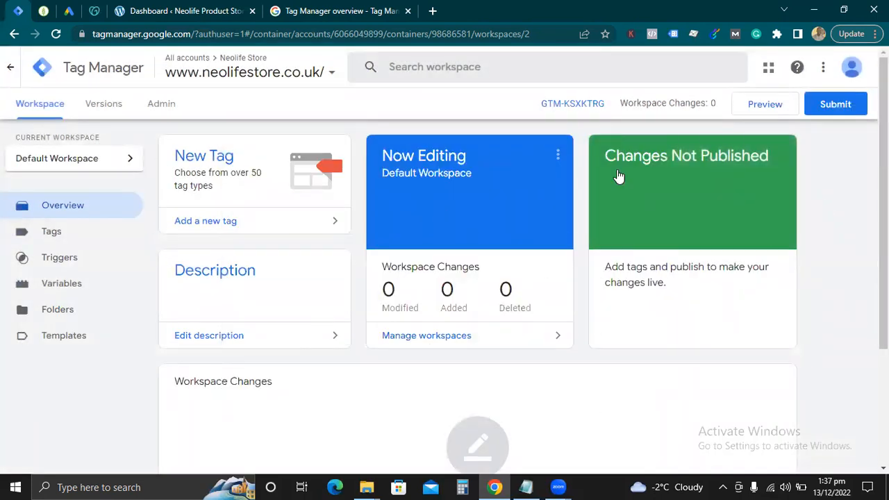
Reopen the container's installation instructions and copy the Google Tag Manager code snippet meant for the page <head>
left_click(573, 106)
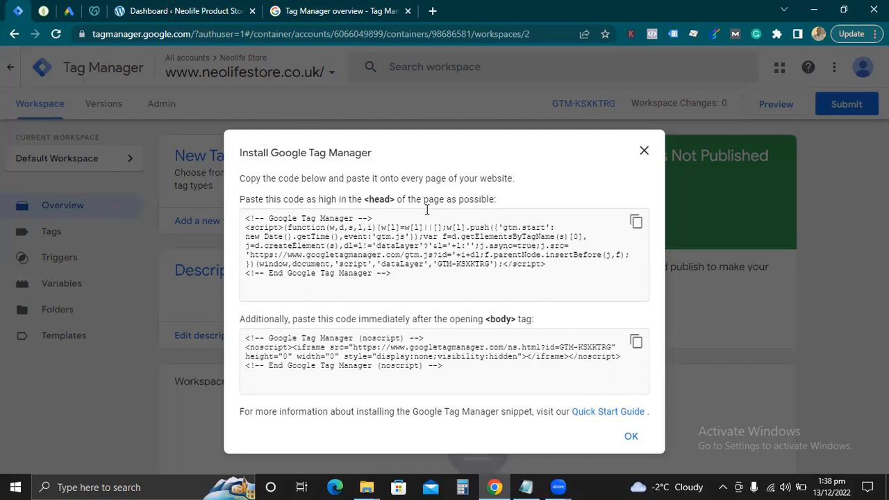
left_click(636, 223)
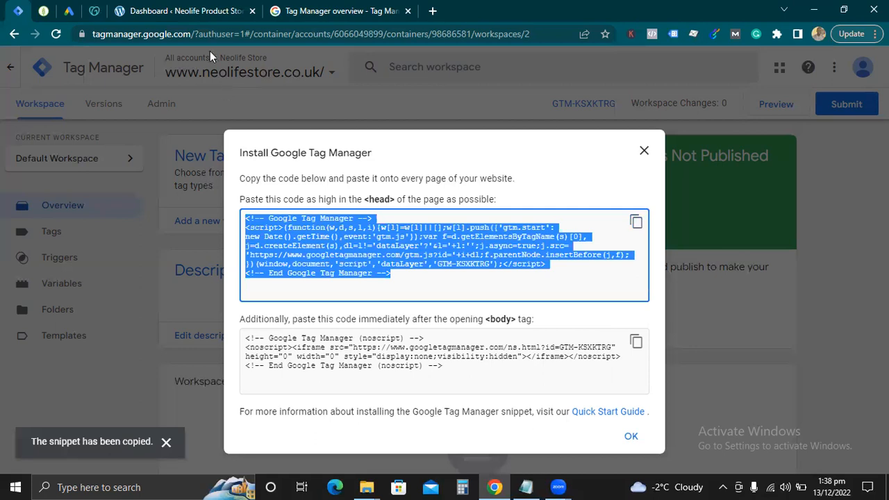
Switch to the WordPress dashboard and open the Astra theme's header.php in the Theme File Editor
left_click(179, 10)
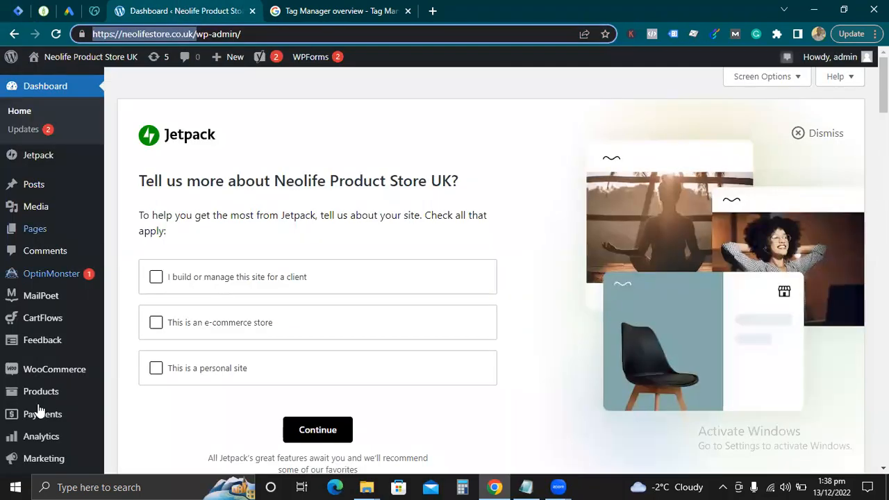
scroll(138, 293, "down", 5)
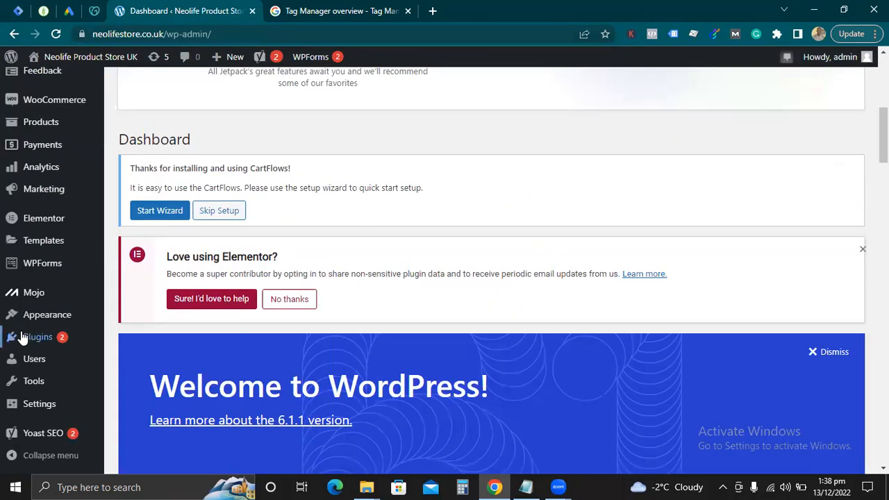
mouse_move(66, 318)
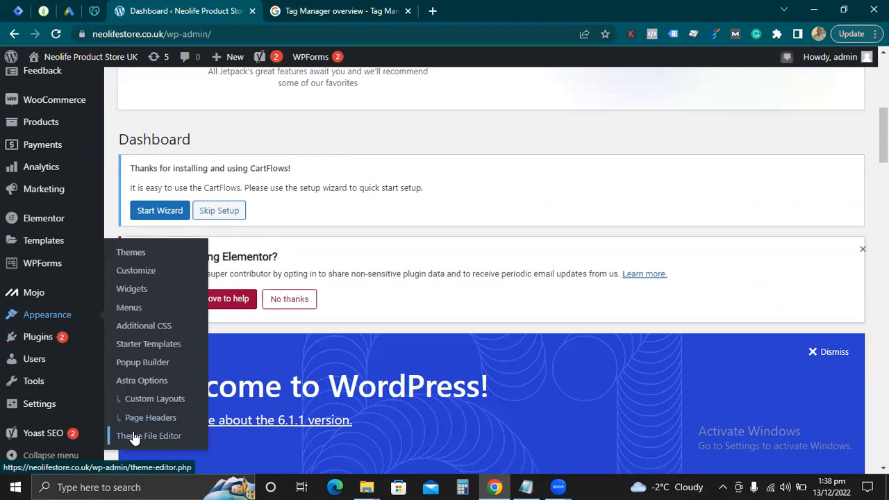
left_click(134, 438)
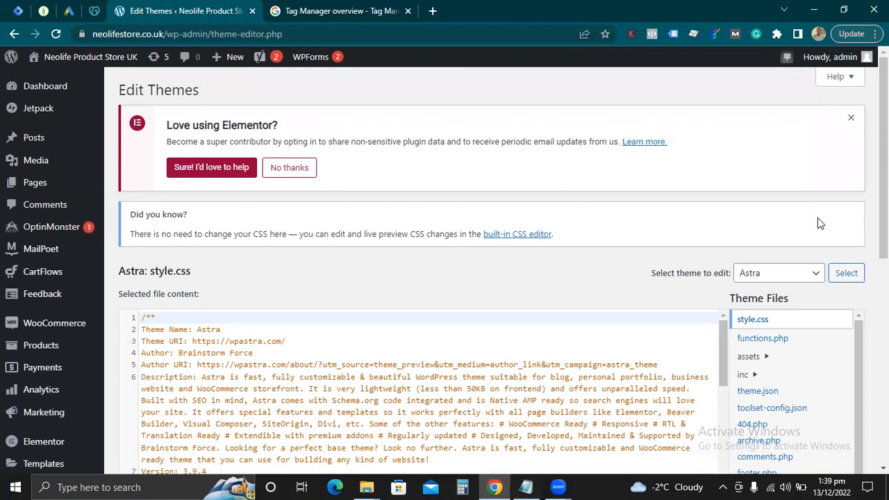
scroll(851, 271, "down", 3)
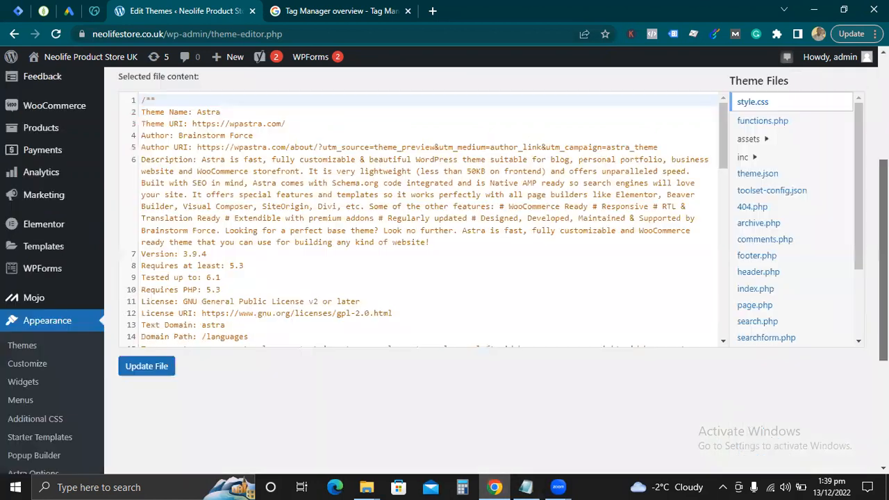
left_click(763, 276)
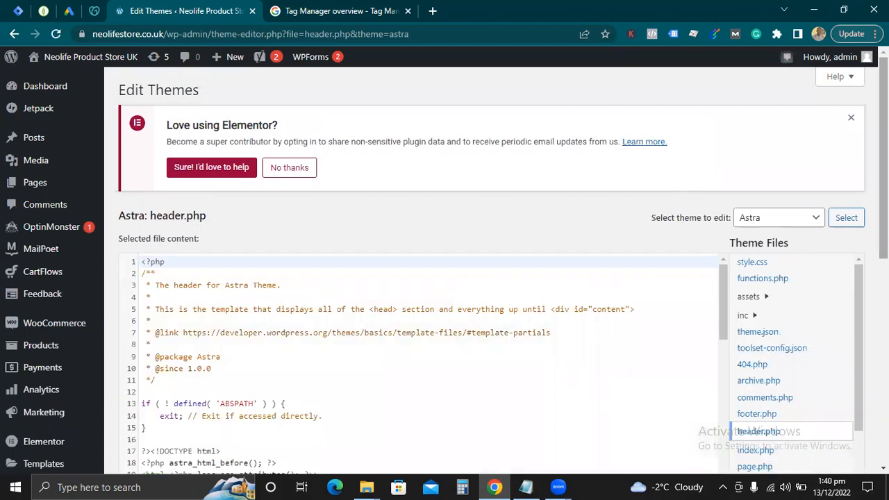
Paste the copied Google Tag Manager head snippet on a new line below the google-site-verification meta tag in header.php
scroll(486, 271, "down", 3)
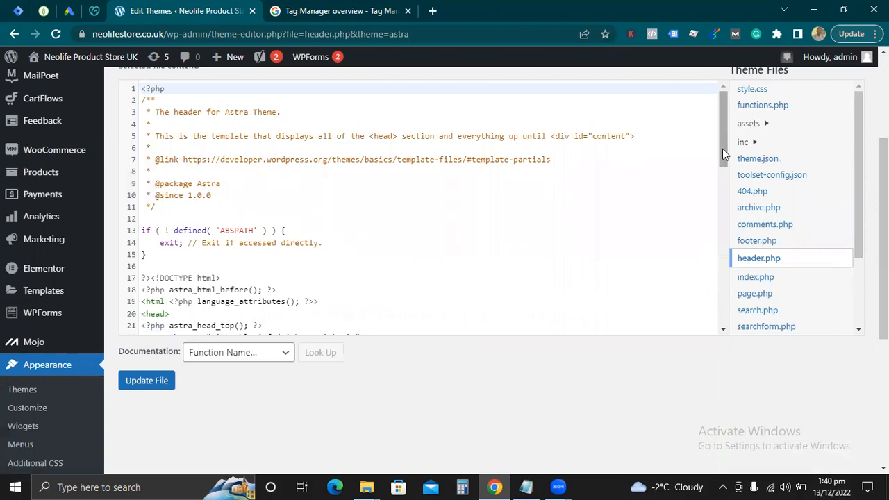
scroll(722, 161, "down", 2)
scroll(722, 168, "down", 1)
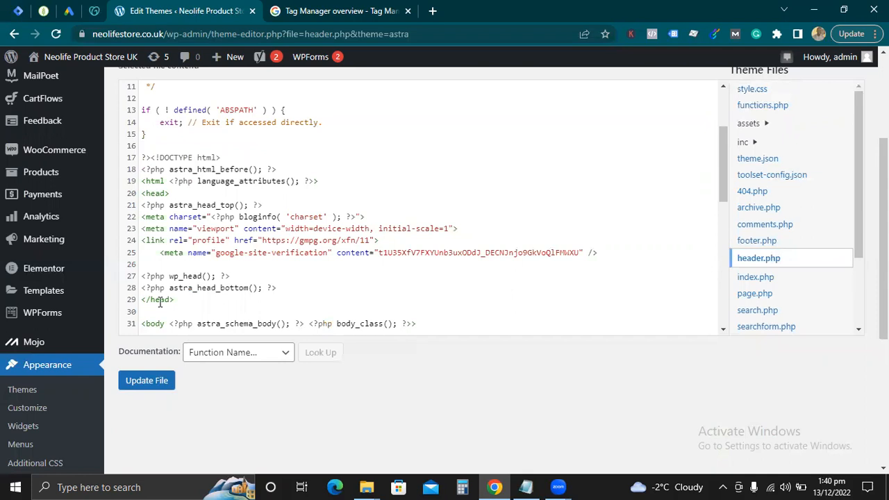
key("ctrl+Tab")
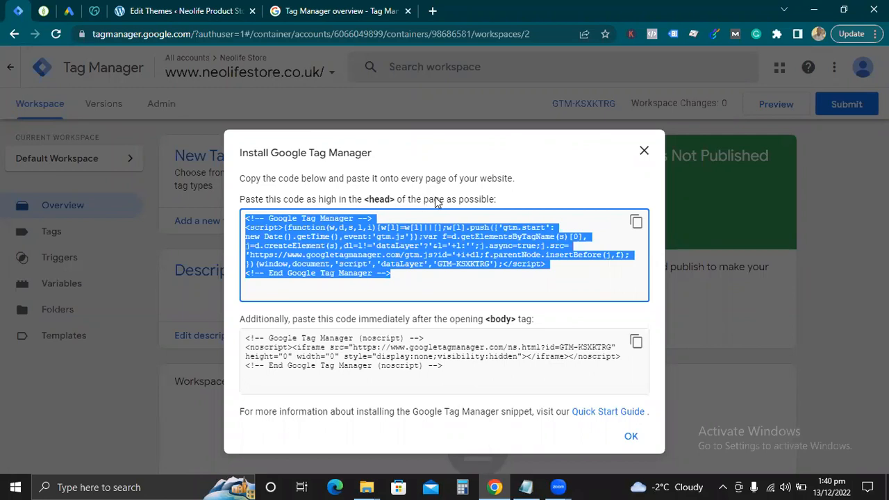
left_click(179, 18)
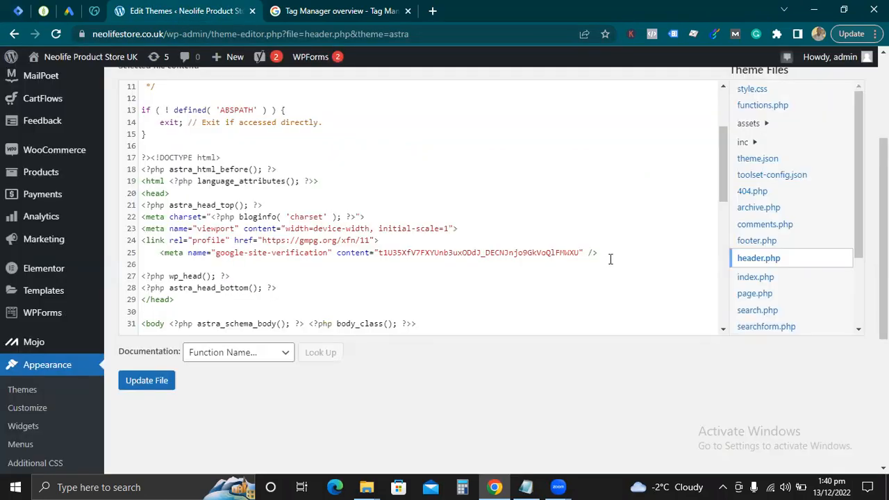
left_click(598, 255)
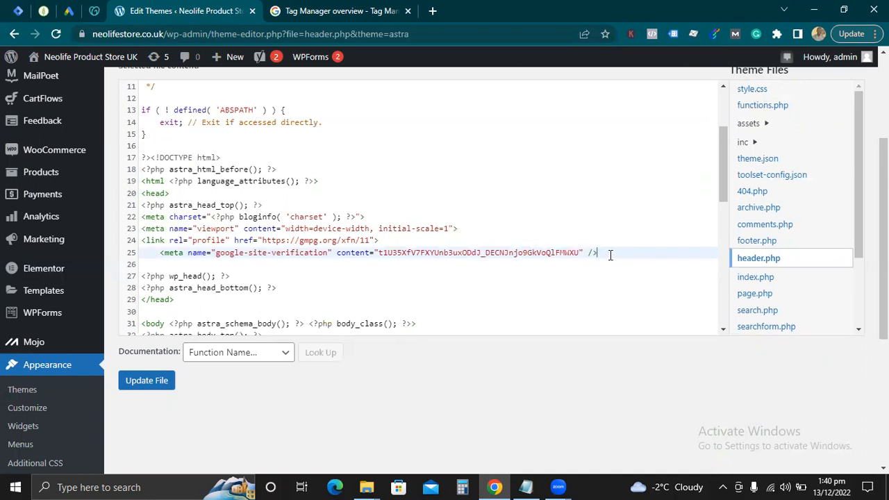
key("Return")
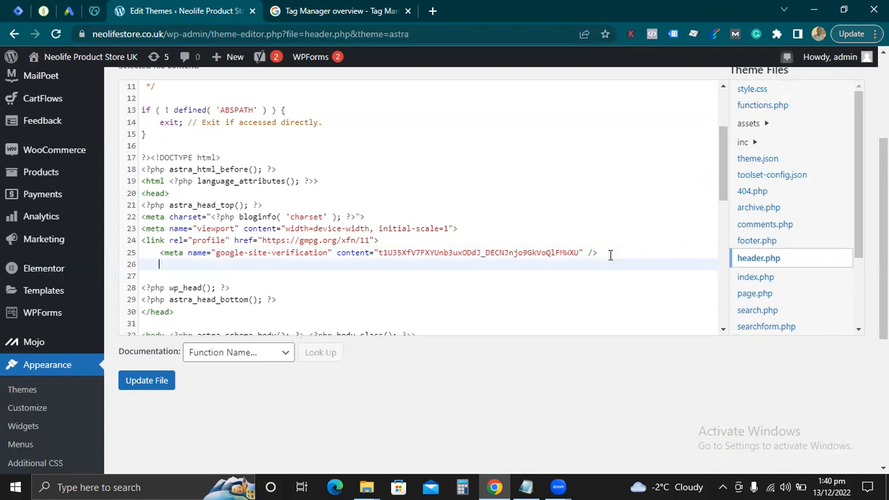
key("ctrl+v")
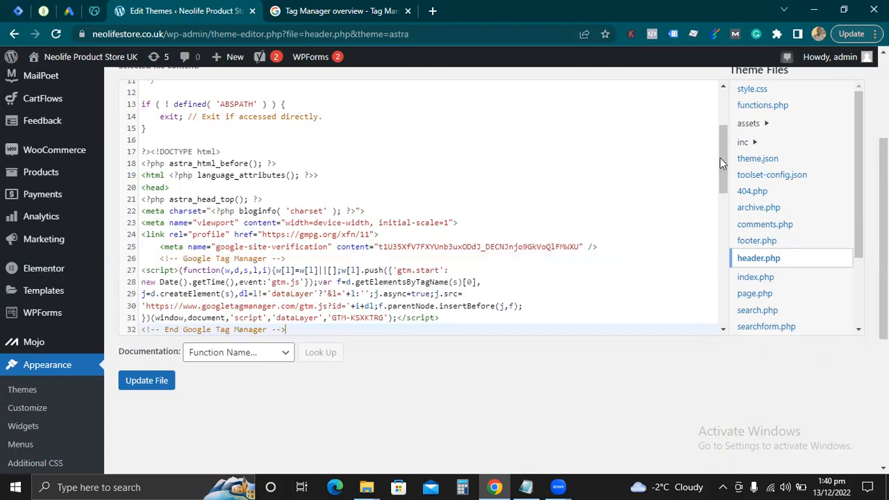
scroll(721, 183, "down", 3)
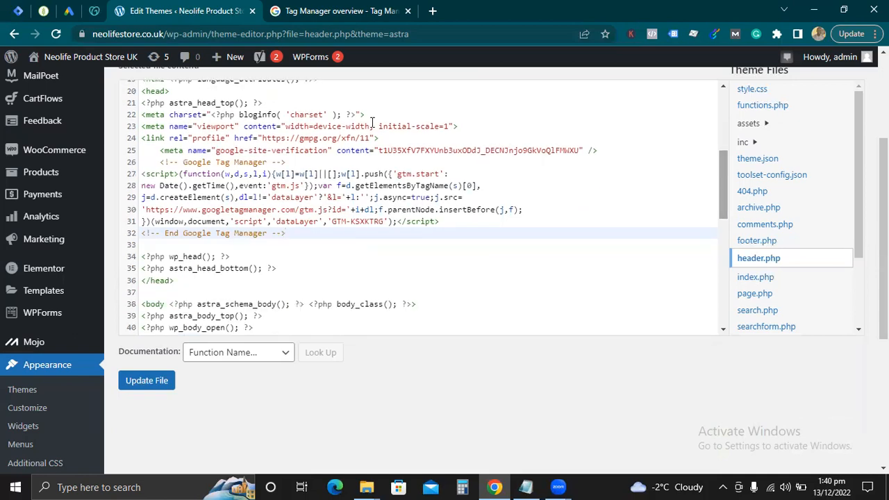
Copy the Google Tag Manager noscript snippet meant for right after the opening <body> tag
left_click(19, 11)
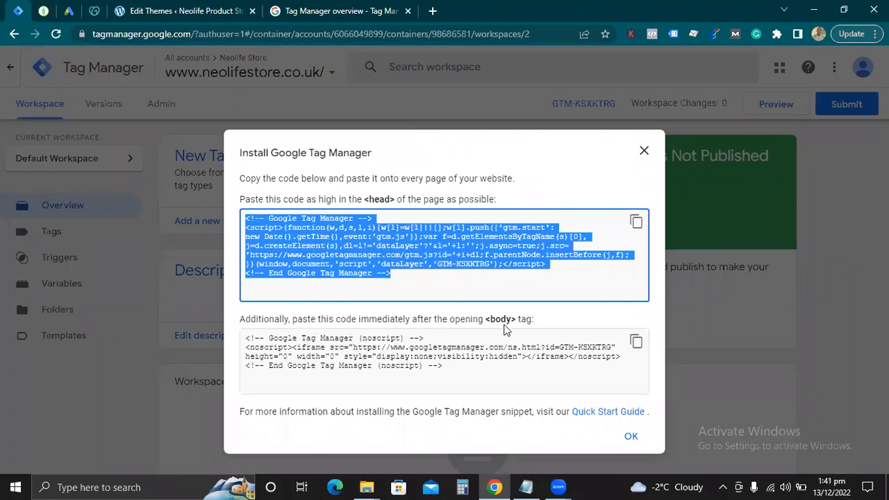
left_click(637, 345)
left_click(637, 344)
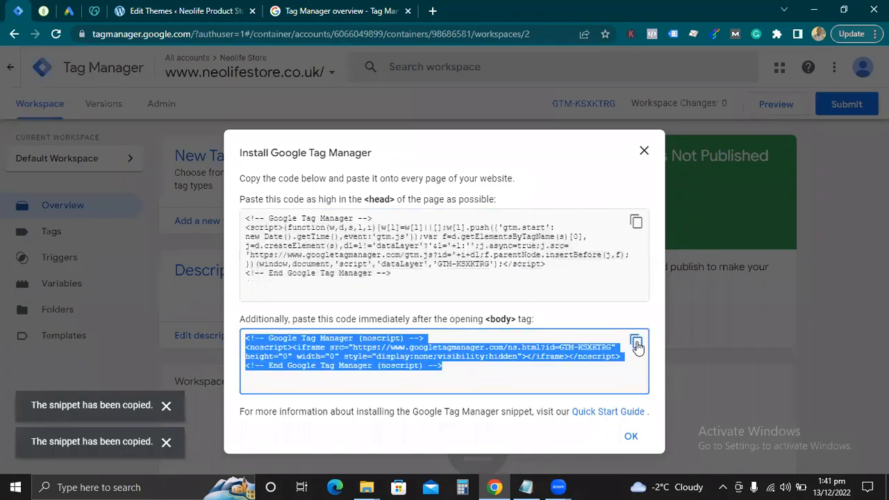
Paste the noscript snippet on a new line below the wp_body_open() line in header.php and update the file
left_click(179, 12)
left_click_drag(724, 205, 725, 239)
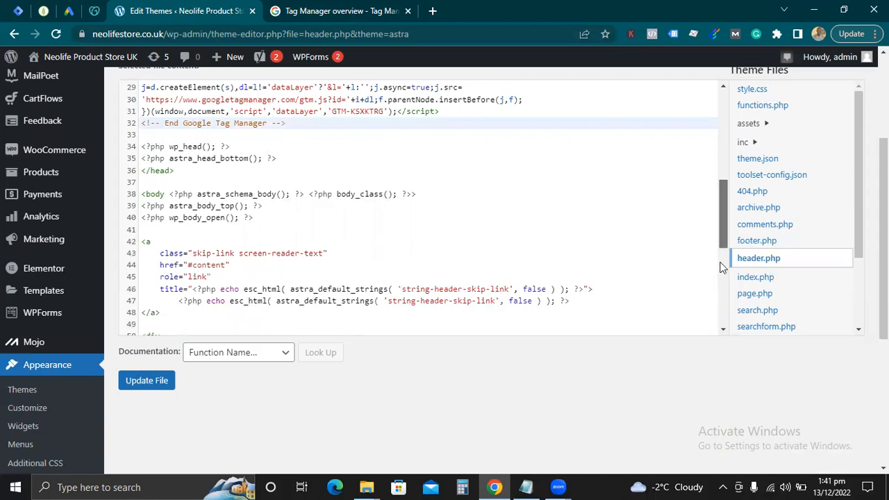
left_click_drag(725, 234, 720, 251)
scroll(720, 250, "up", 1)
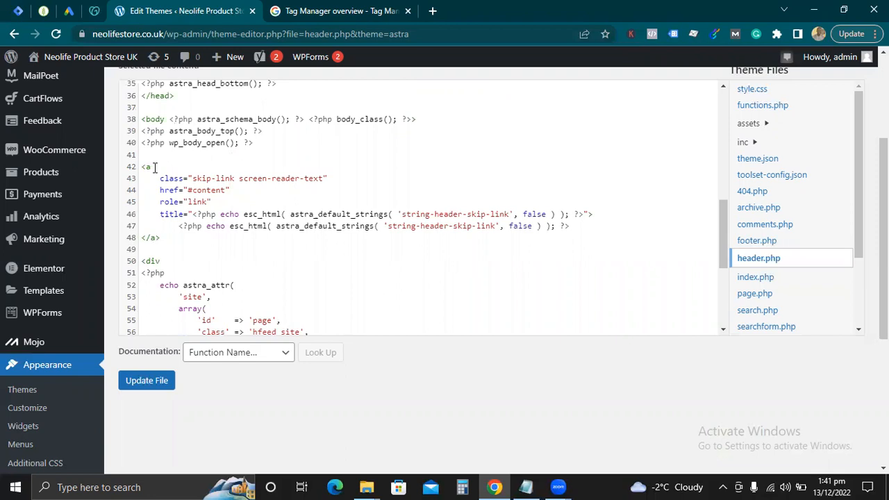
left_click(257, 144)
key("Return")
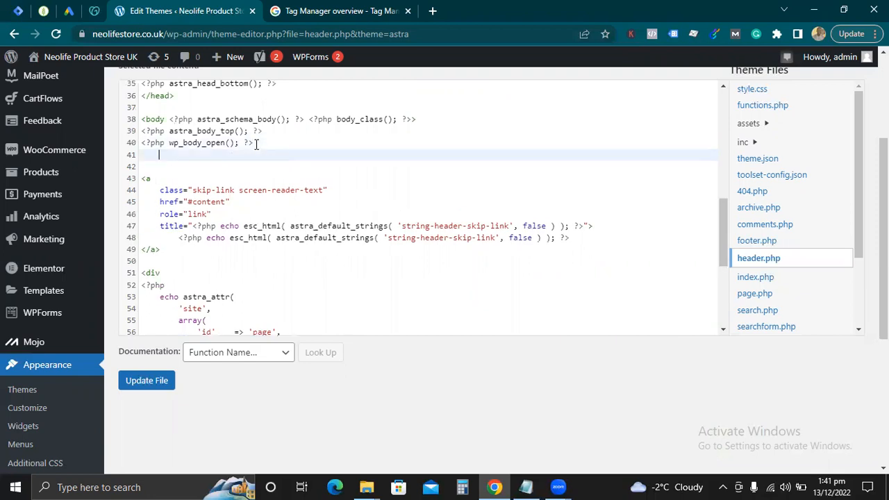
key("ctrl+v")
left_click(146, 382)
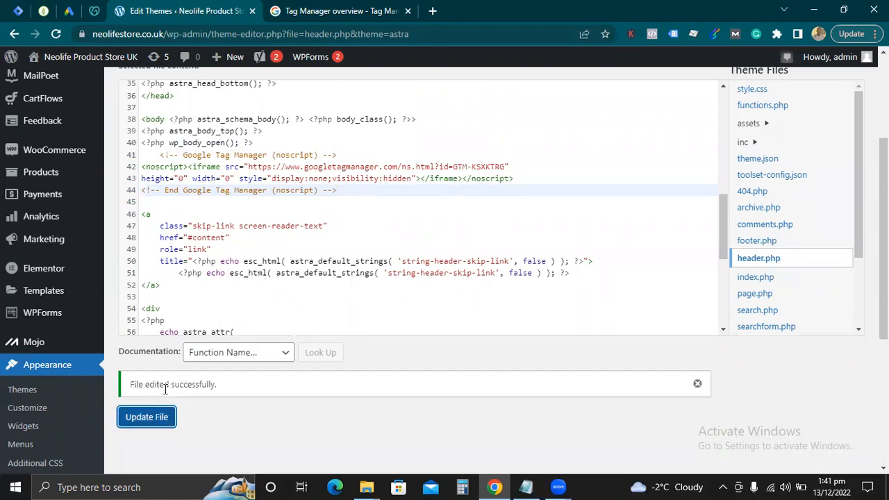
Close the Google Tag Manager installation instructions and open the Neolife store's homepage from WordPress
left_click(20, 13)
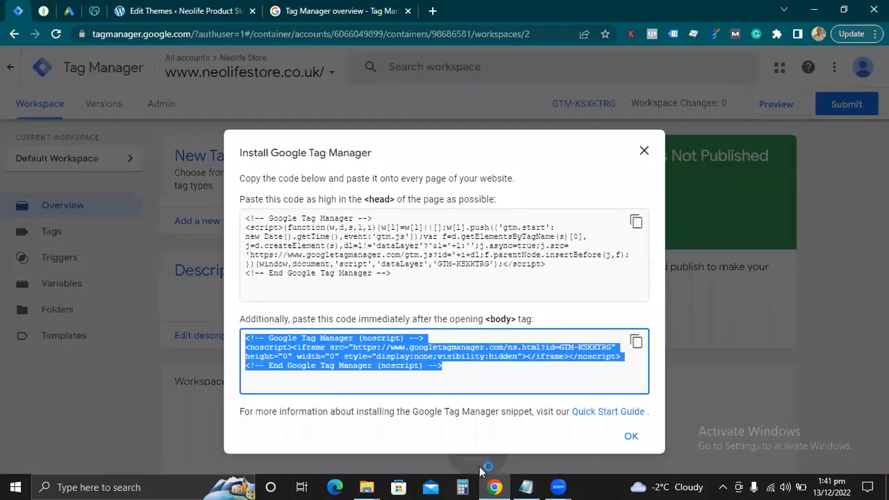
left_click(630, 439)
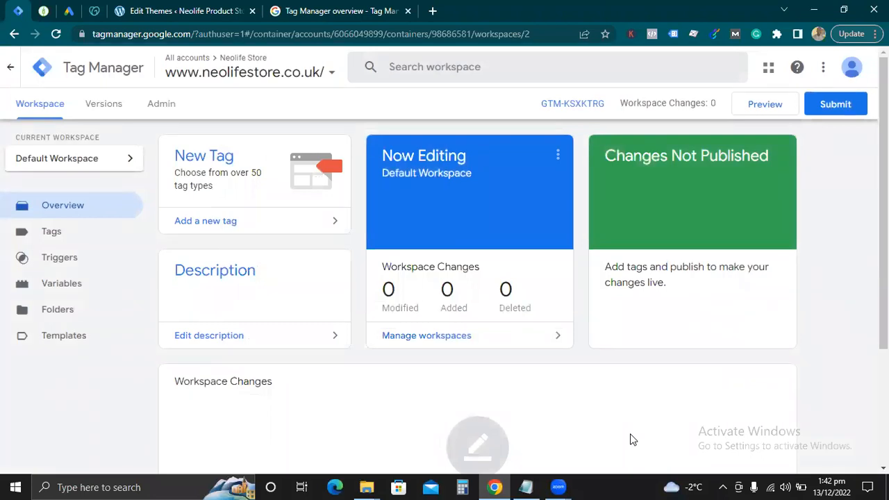
left_click(175, 11)
left_click(43, 81)
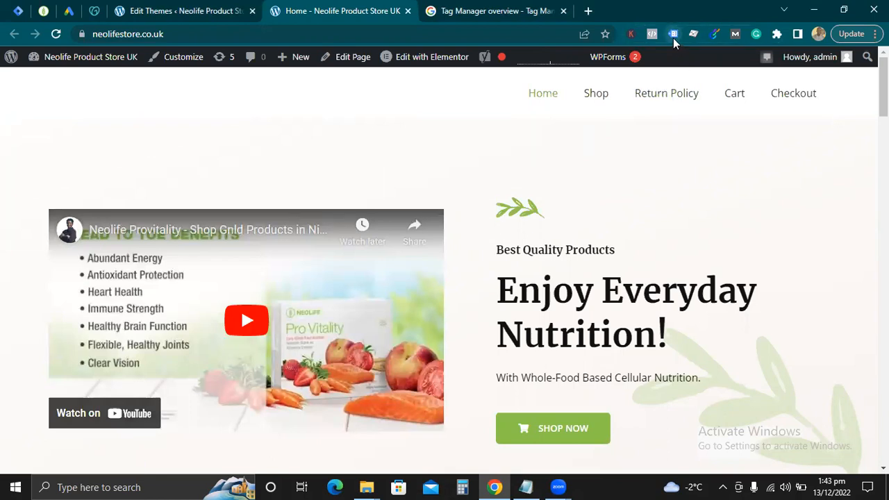
Find Tag Assistant Legacy (by Google) among the installed browser extensions and launch it on the store homepage
left_click(777, 34)
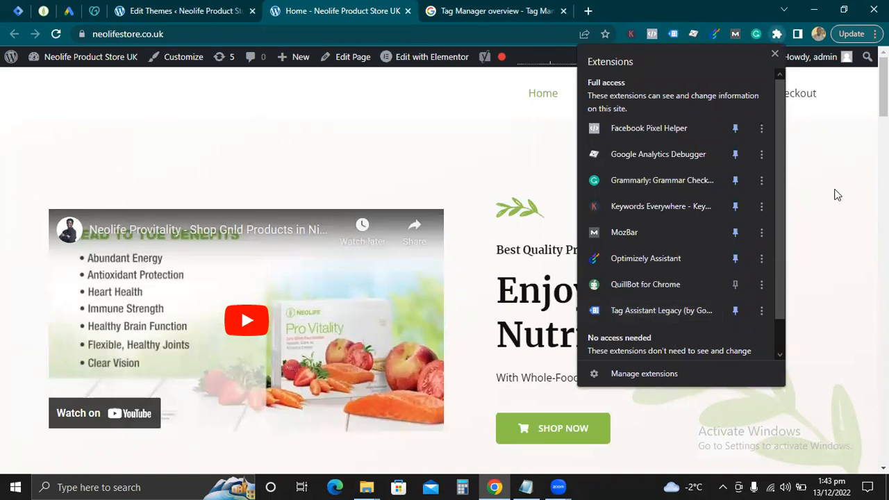
left_click(792, 174)
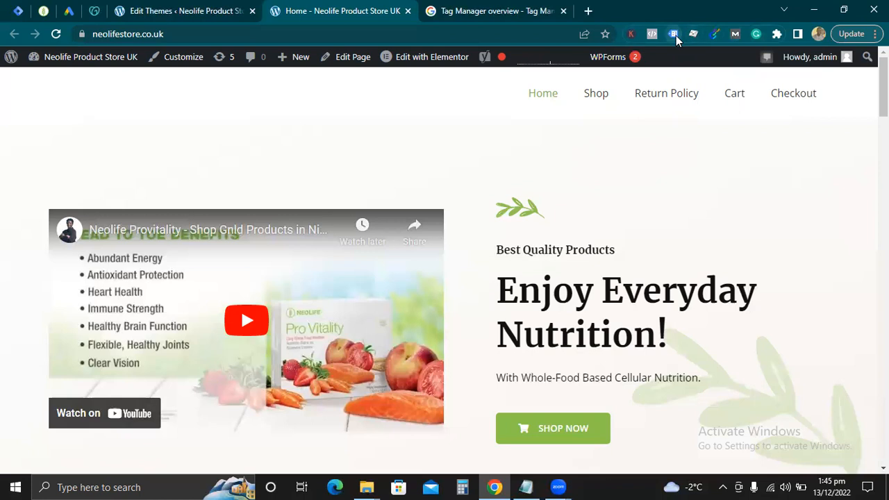
left_click(776, 34)
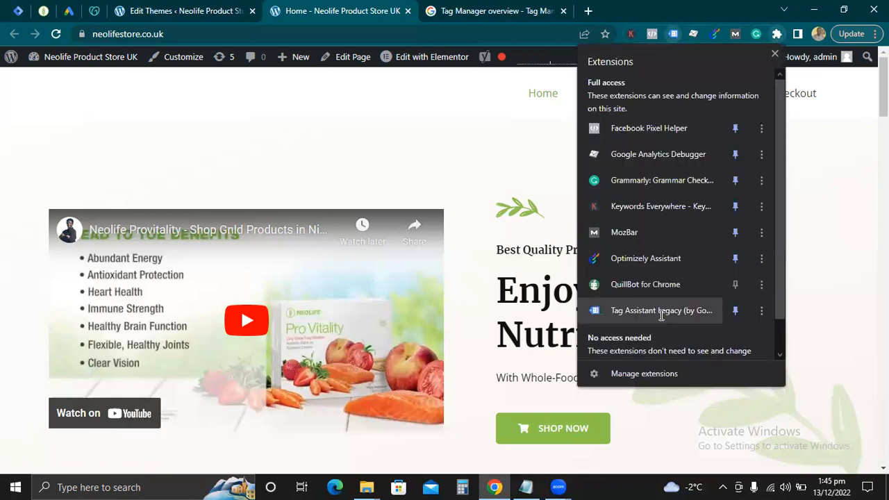
left_click(661, 310)
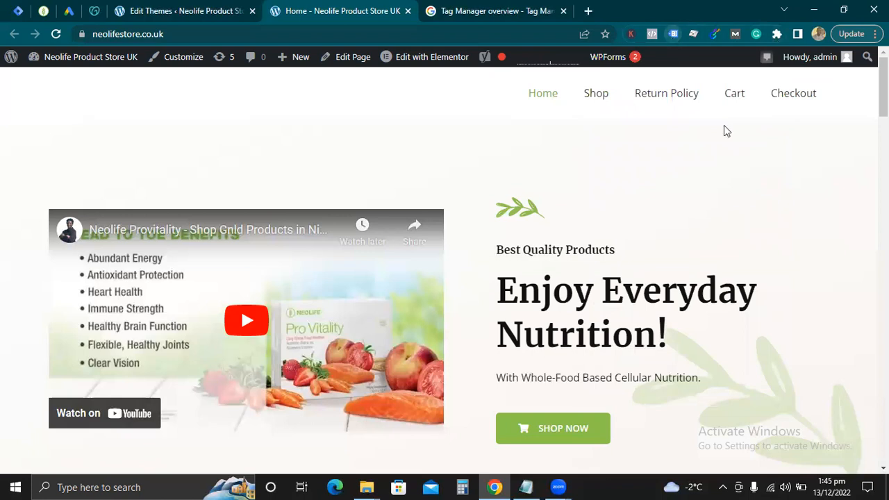
Open the Chrome Web Store page of the Tag Assistant Legacy (by Google) extension
left_click(776, 35)
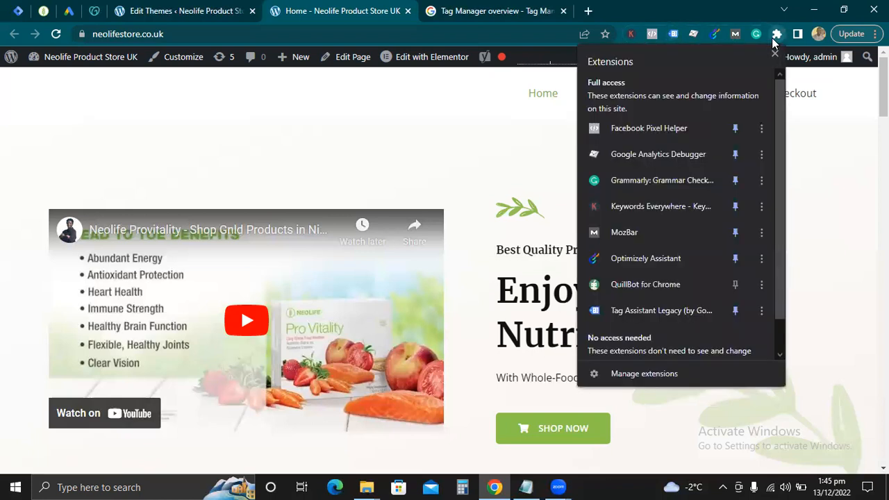
scroll(779, 193, "down", 1)
scroll(772, 264, "up", 1)
left_click(770, 311)
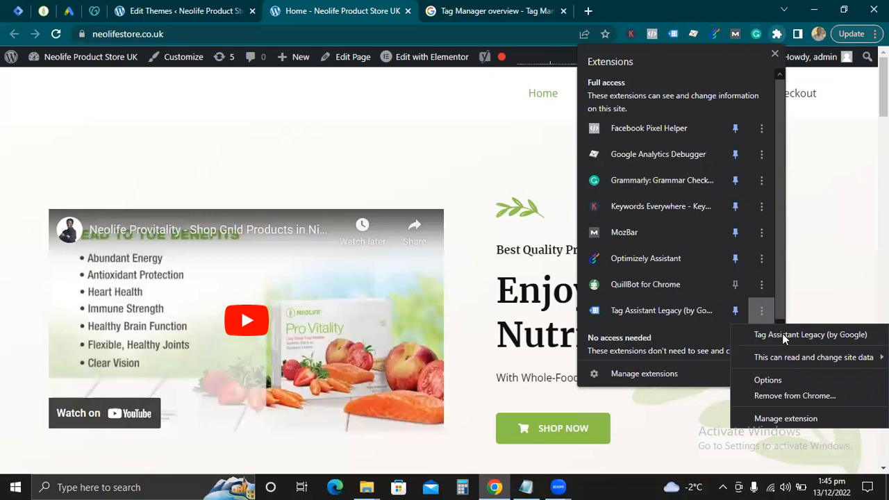
left_click(782, 334)
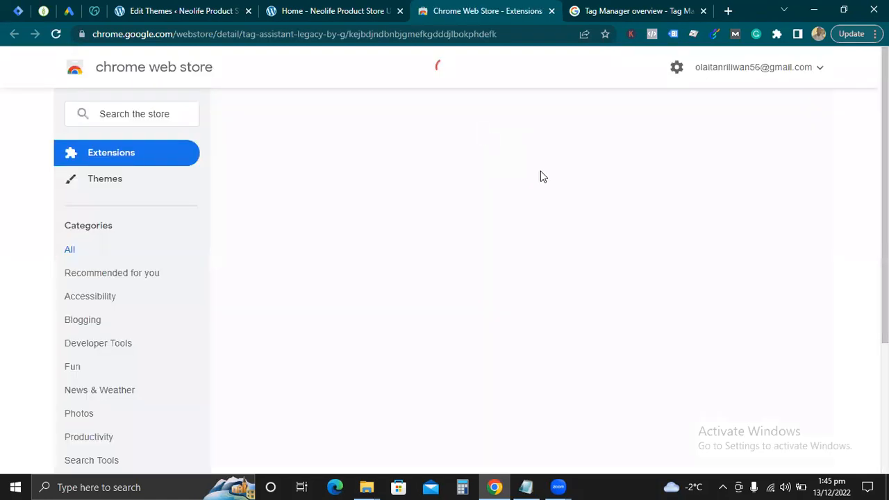
Launch Tag Assistant Legacy on the store homepage and review its Chrome Web Store page before returning to the homepage
left_click(338, 12)
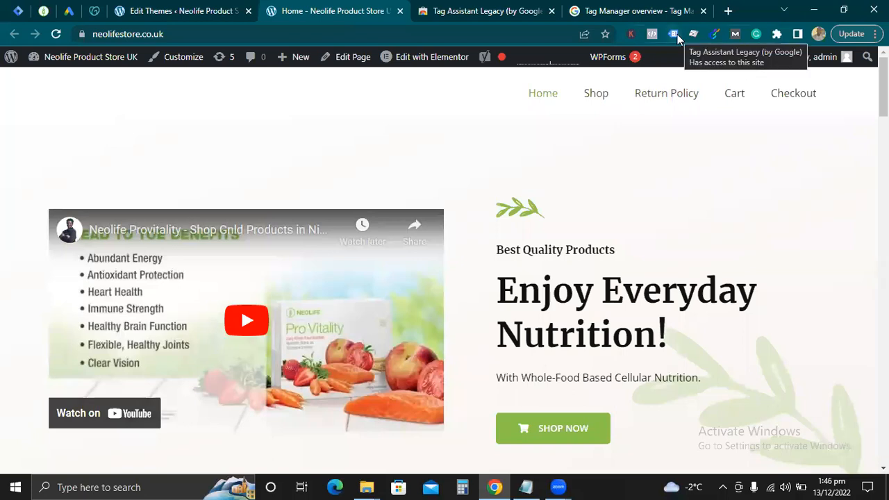
left_click(672, 34)
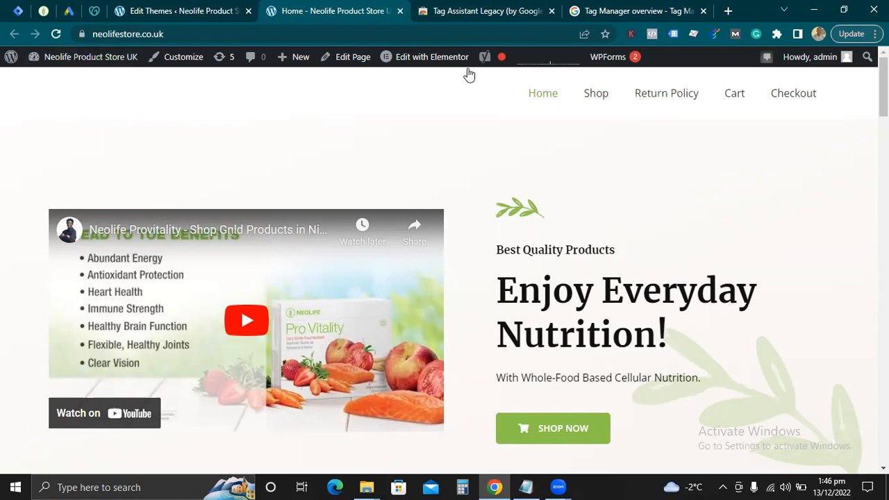
left_click(486, 12)
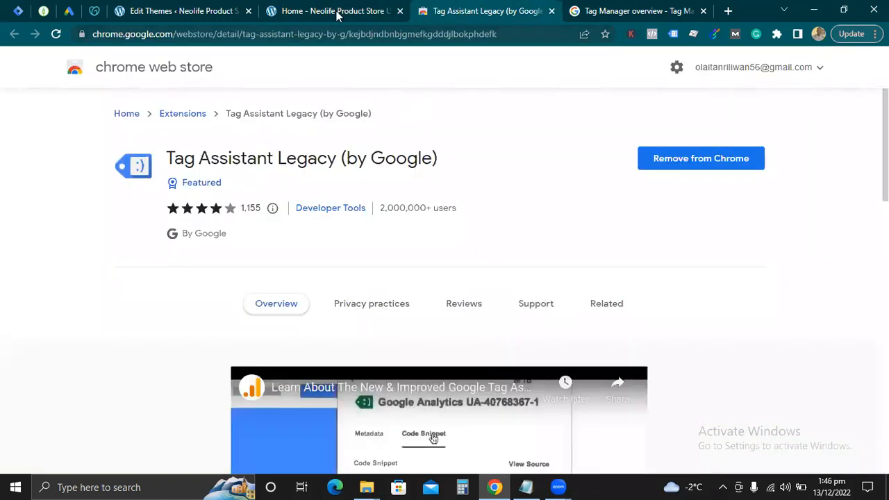
left_click(340, 14)
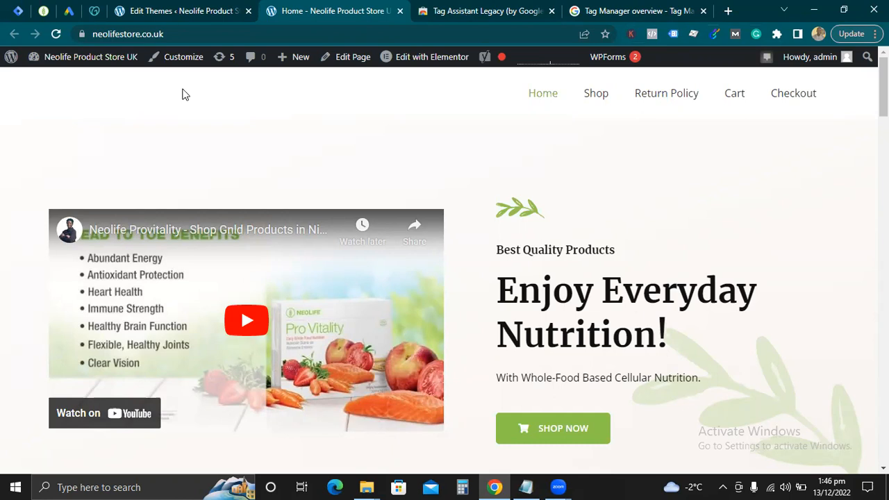
left_click(182, 11)
left_click(330, 12)
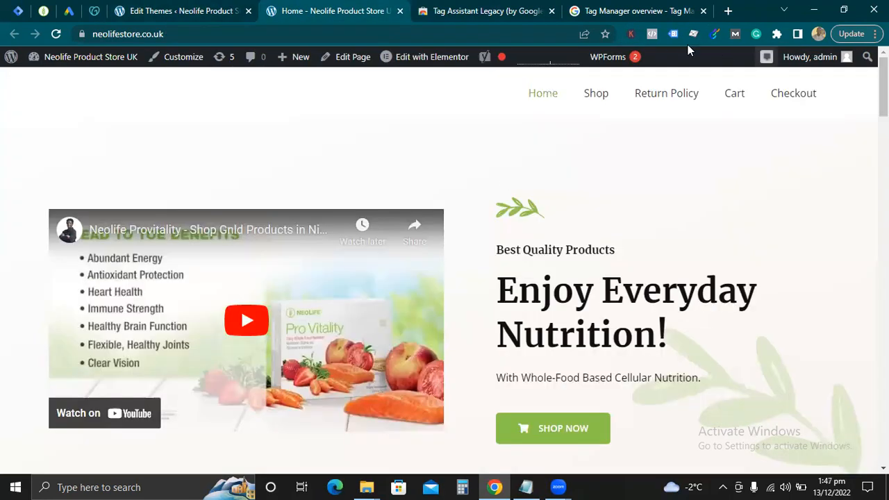